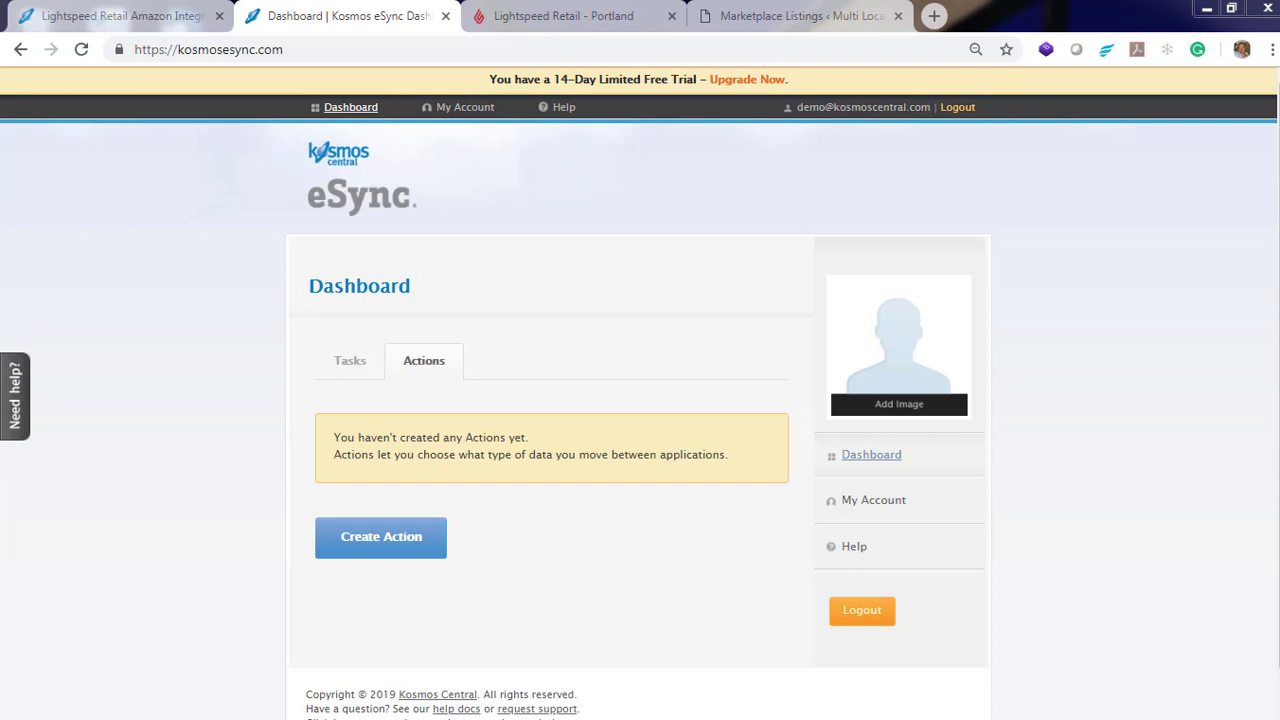
# Start creating a new action with Lightspeed as the first connection.
pyautogui.click(383, 541)
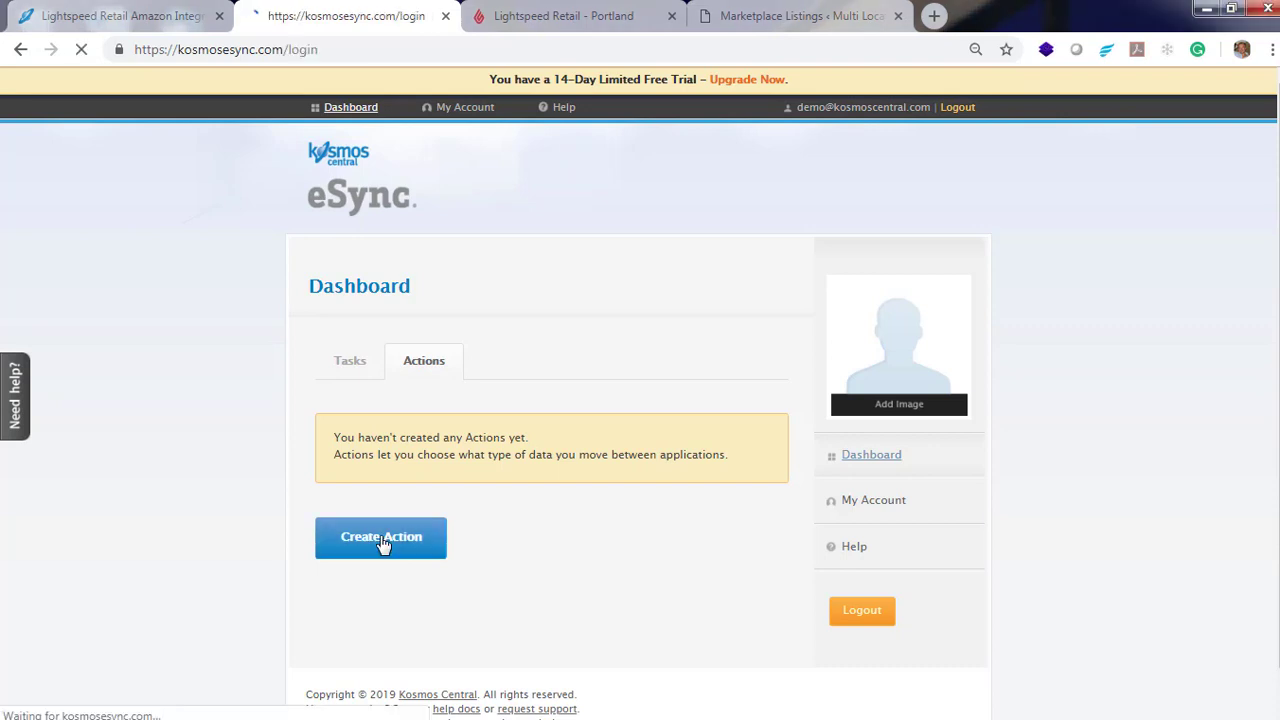
pyautogui.scroll(-1, 383, 541)
pyautogui.scroll(-1, 640, 400)
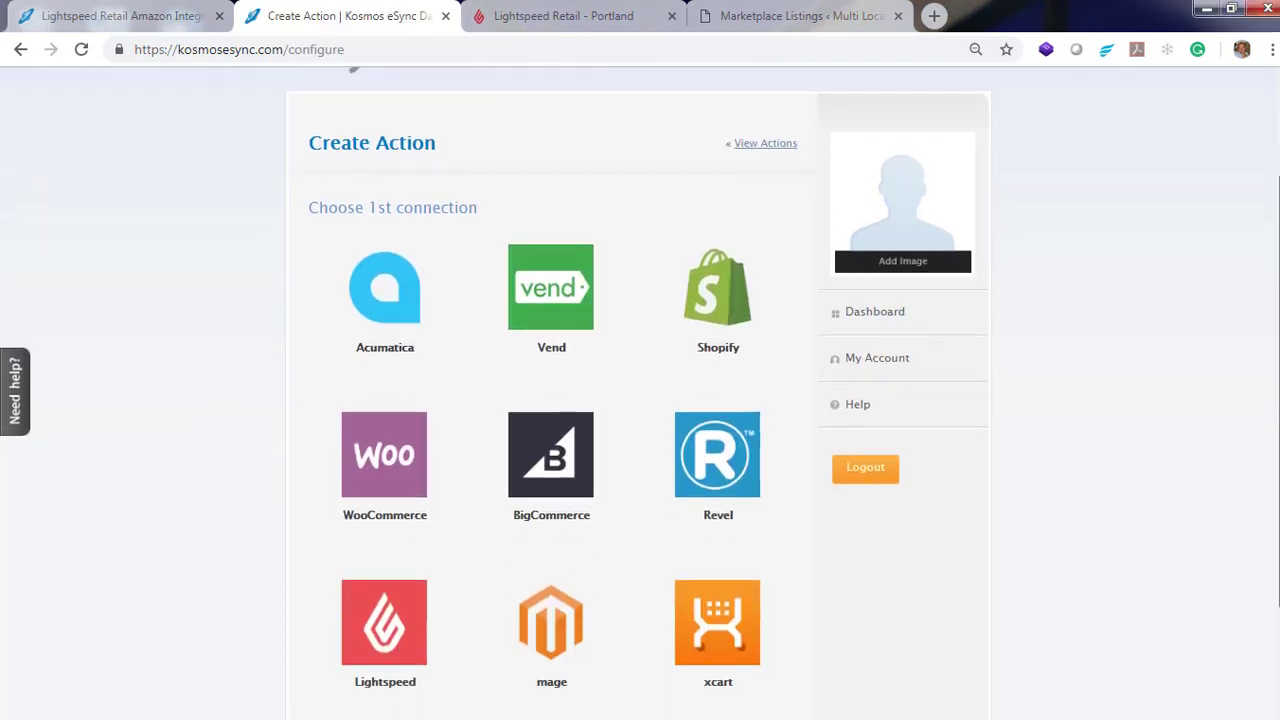
pyautogui.click(400, 640)
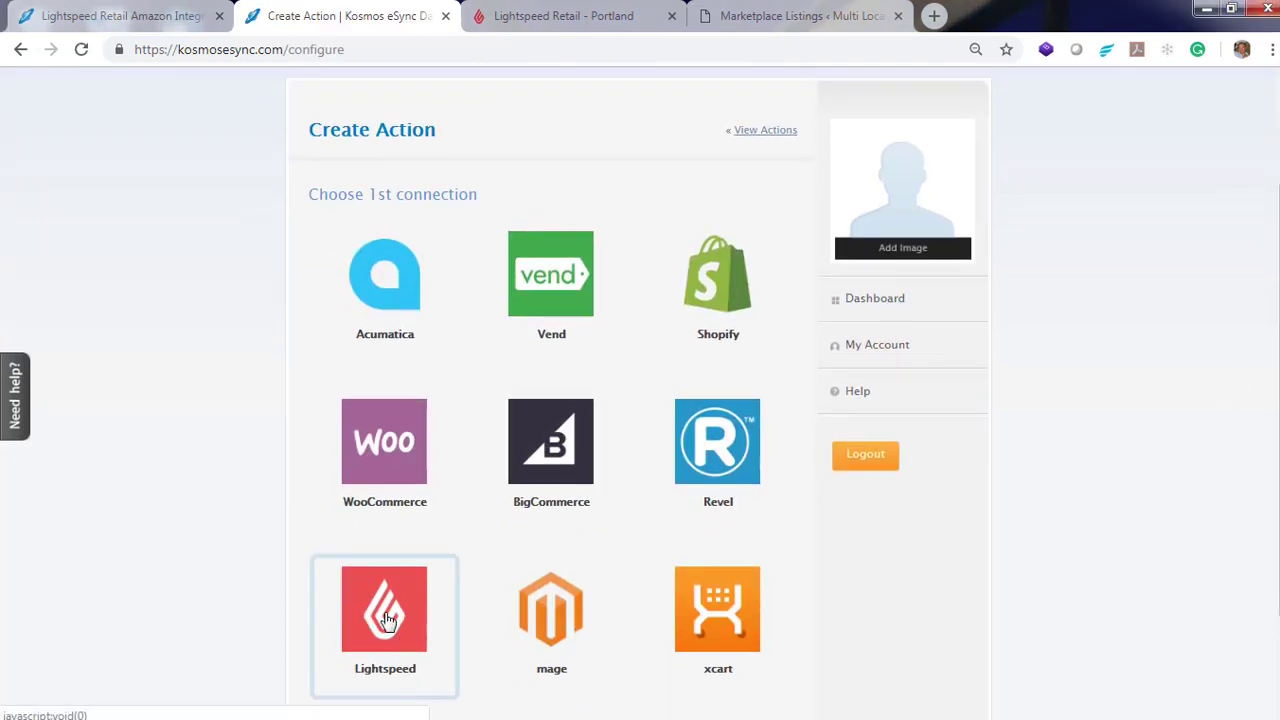
# Add a different Lightspeed account named LS POS and proceed to its authorization.
pyautogui.click(430, 446)
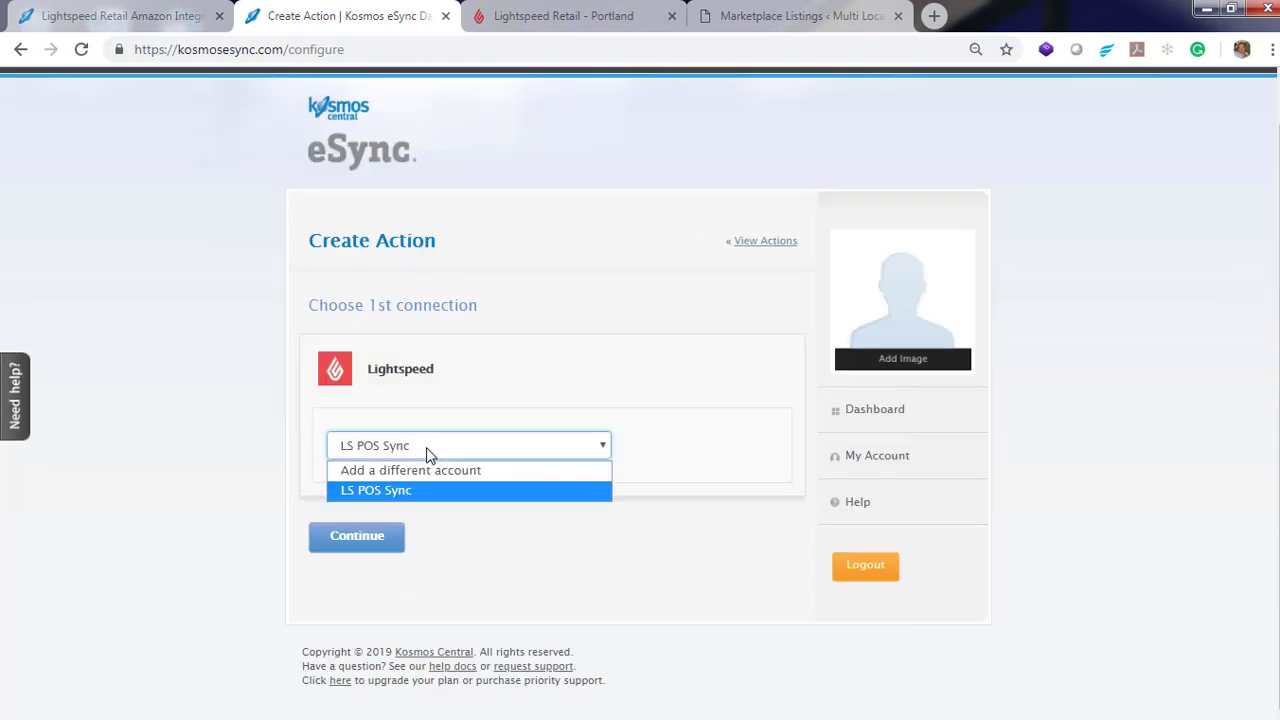
pyautogui.click(422, 465)
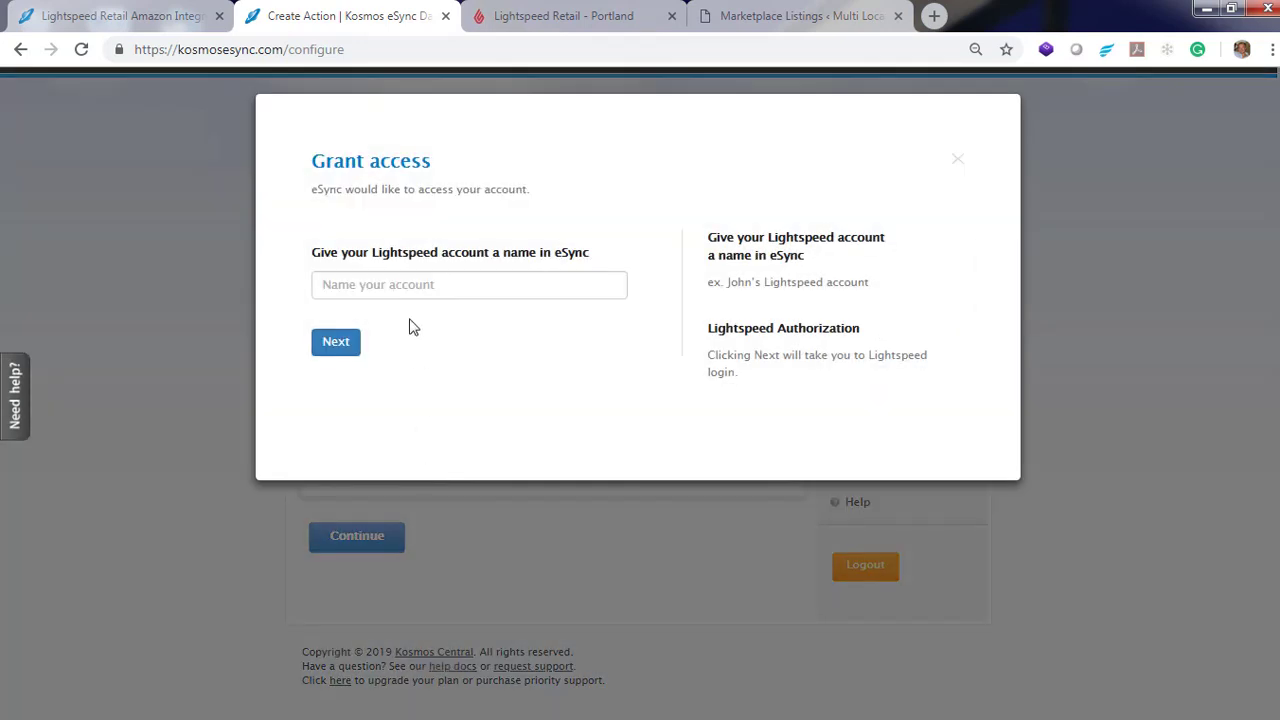
pyautogui.click(388, 284)
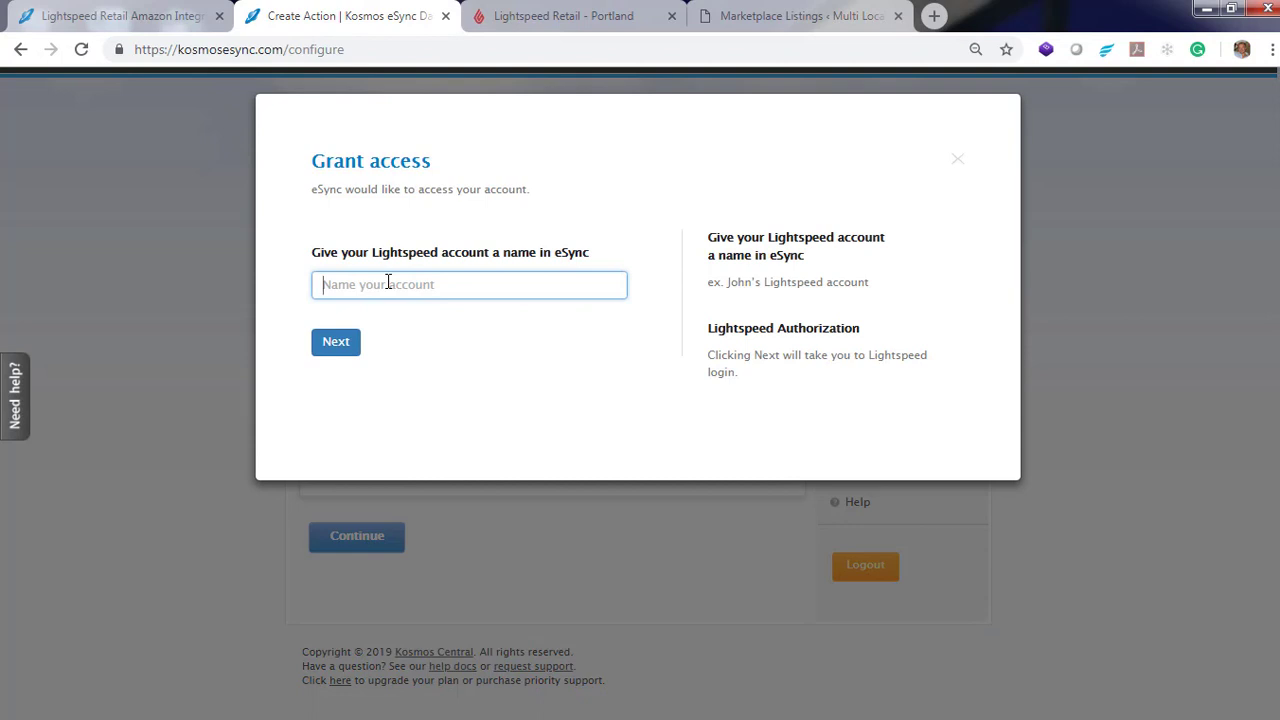
pyautogui.write('LS POS')
pyautogui.click(335, 347)
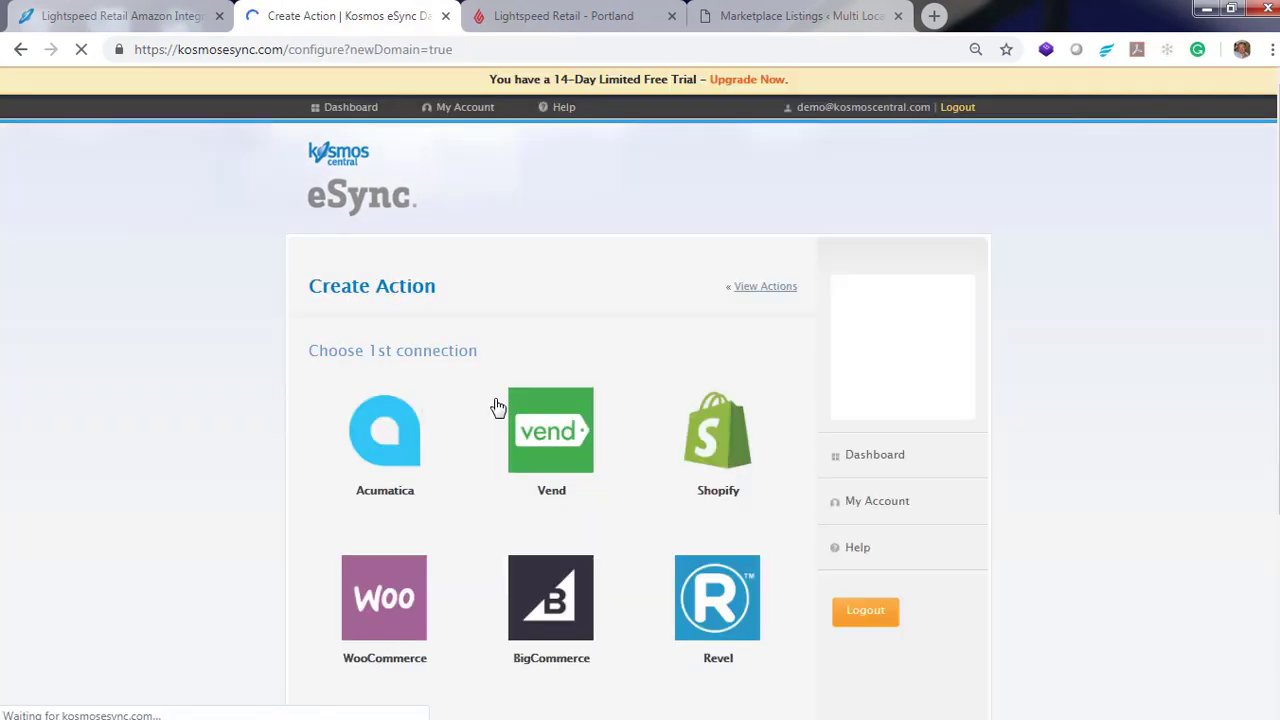
# Choose Lightspeed as the first connection again and select the LS POS account.
pyautogui.scroll(-3, 290, 540)
pyautogui.click(370, 478)
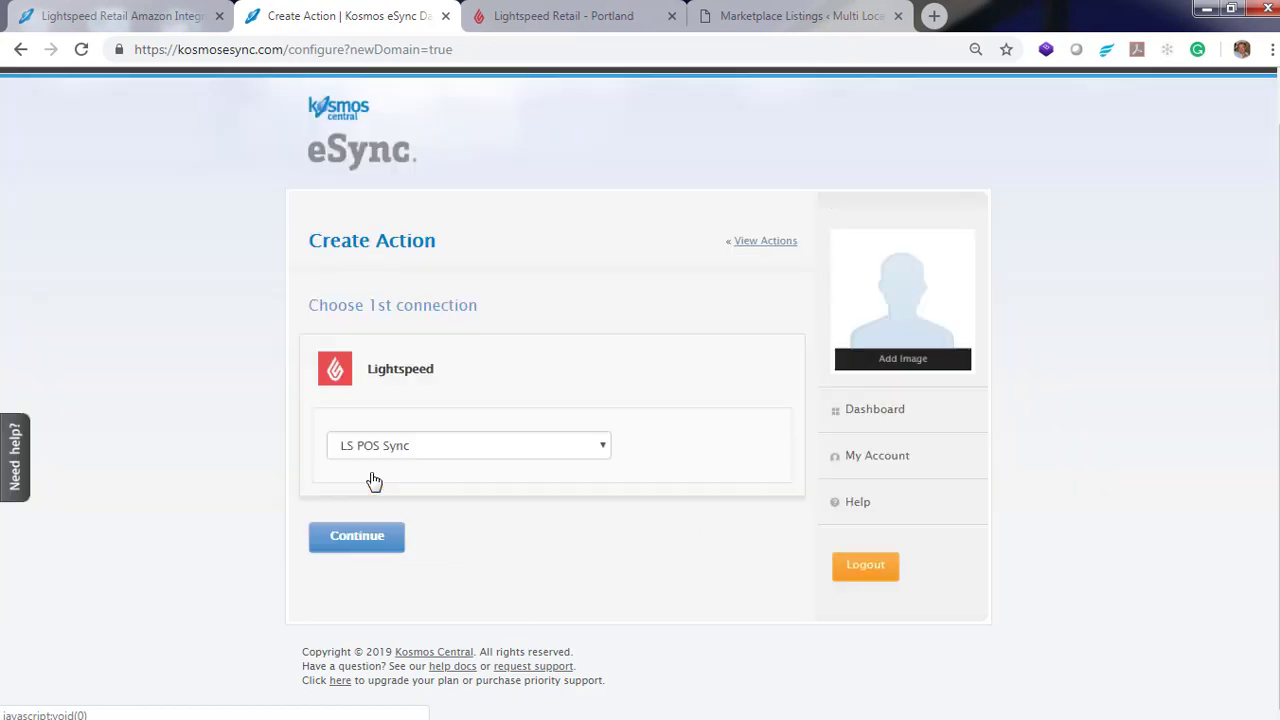
pyautogui.click(440, 456)
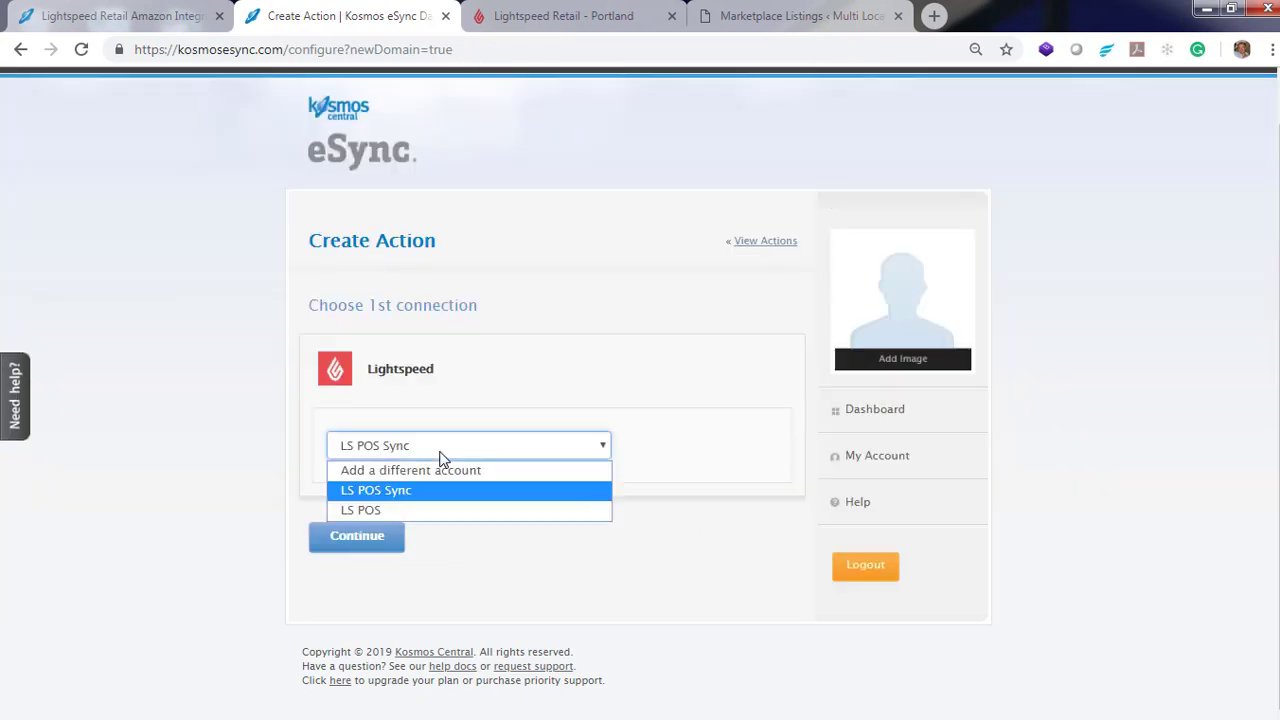
pyautogui.click(435, 511)
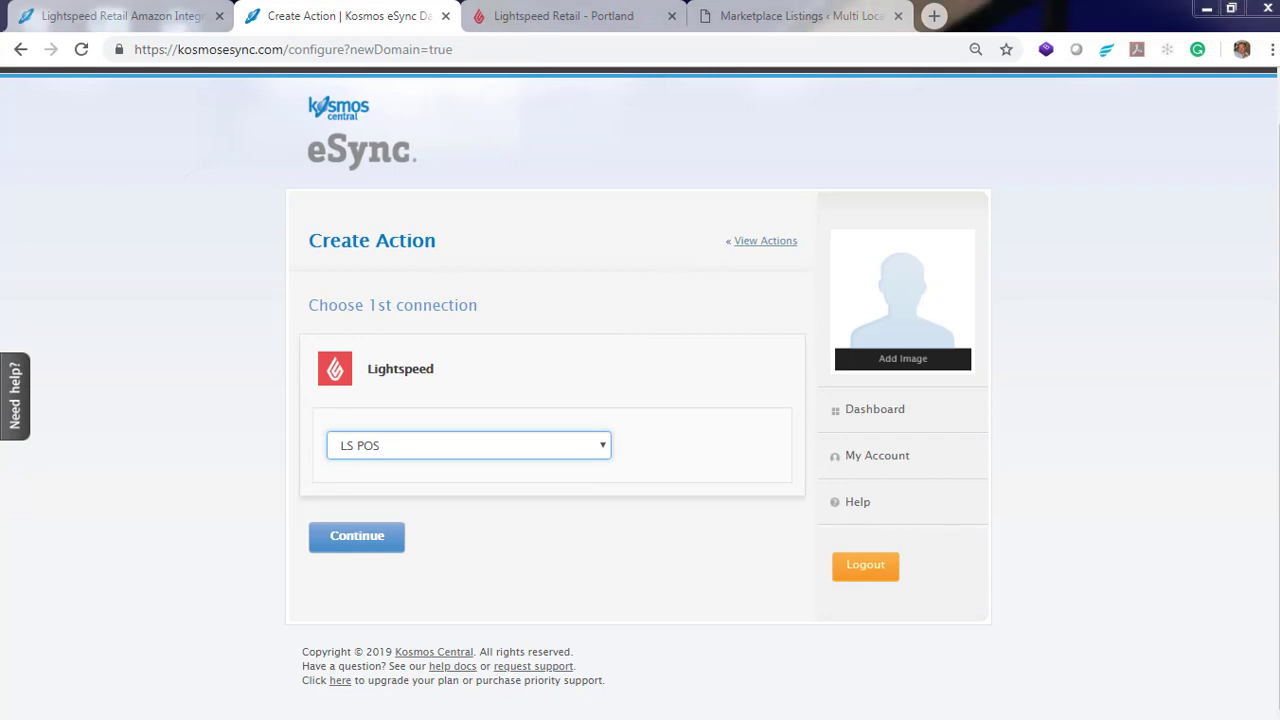
# Copy the account number from the eSync account details and open the Contact page on the Kosmos Central website.
pyautogui.click(874, 462)
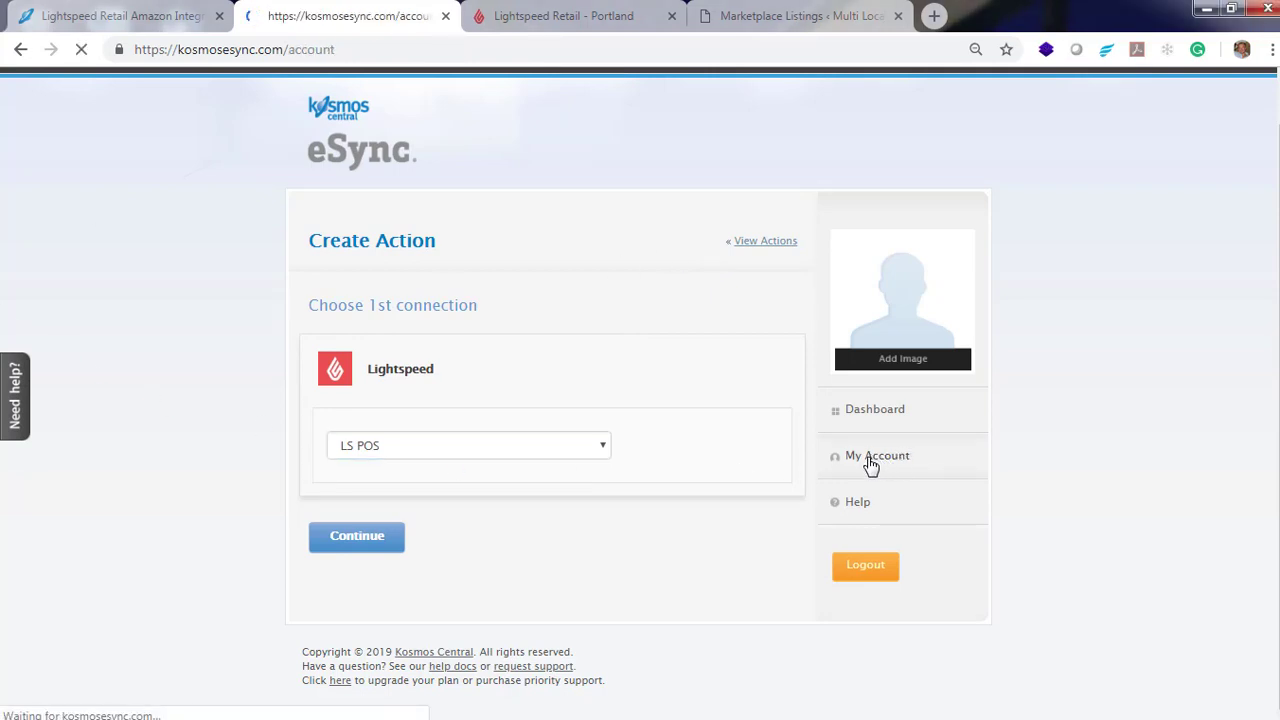
pyautogui.moveTo(500, 628); pyautogui.dragTo(303, 634)
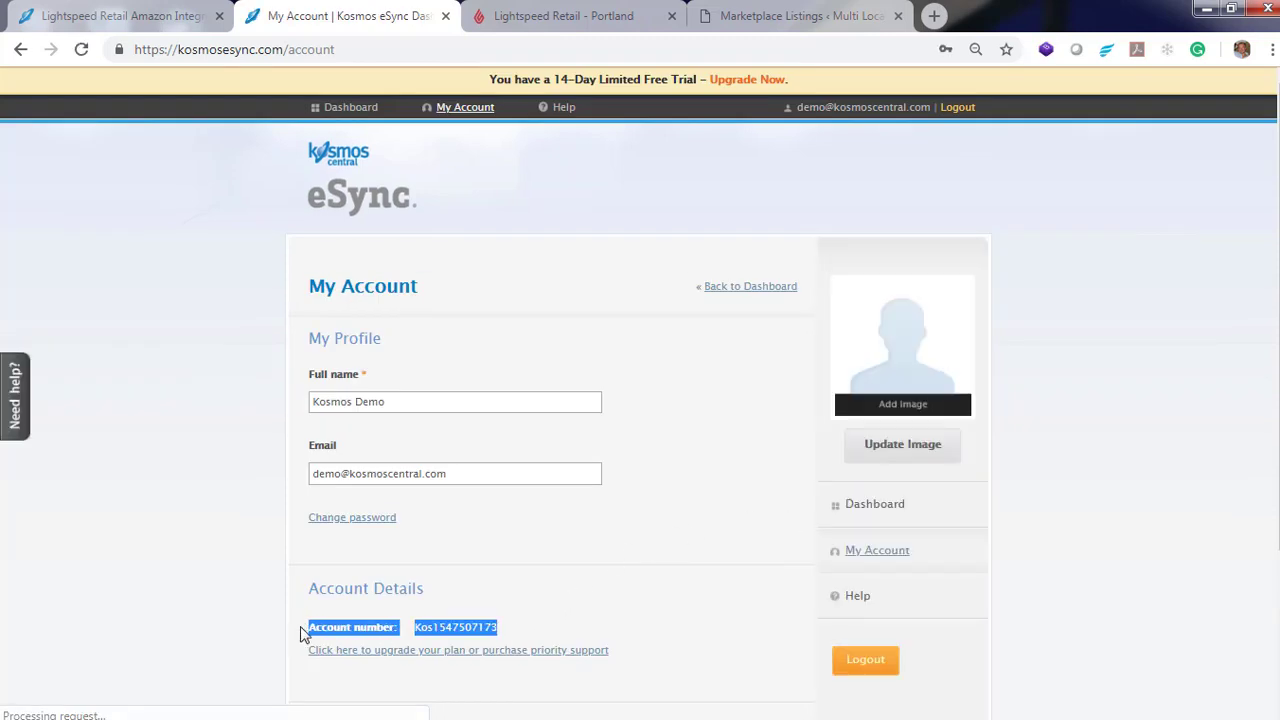
pyautogui.scroll(-1, 200, 600)
pyautogui.rightClick(340, 535)
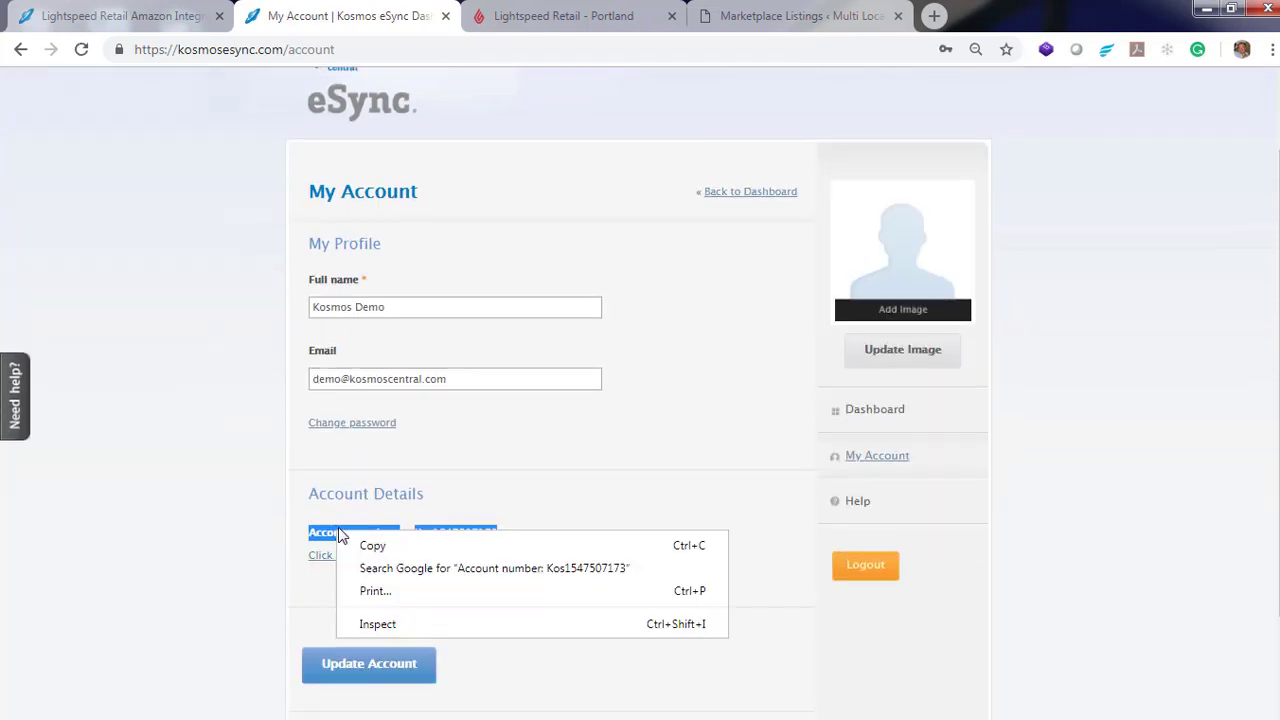
pyautogui.click(372, 545)
pyautogui.click(180, 18)
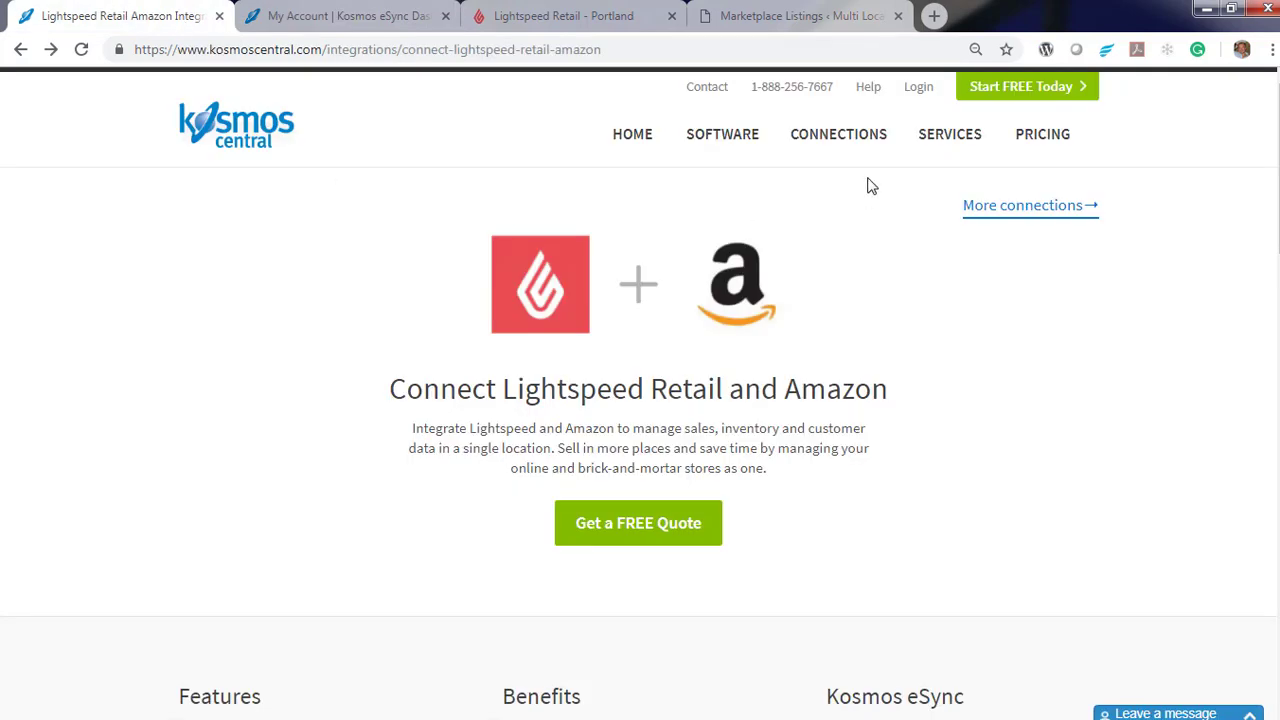
pyautogui.click(707, 88)
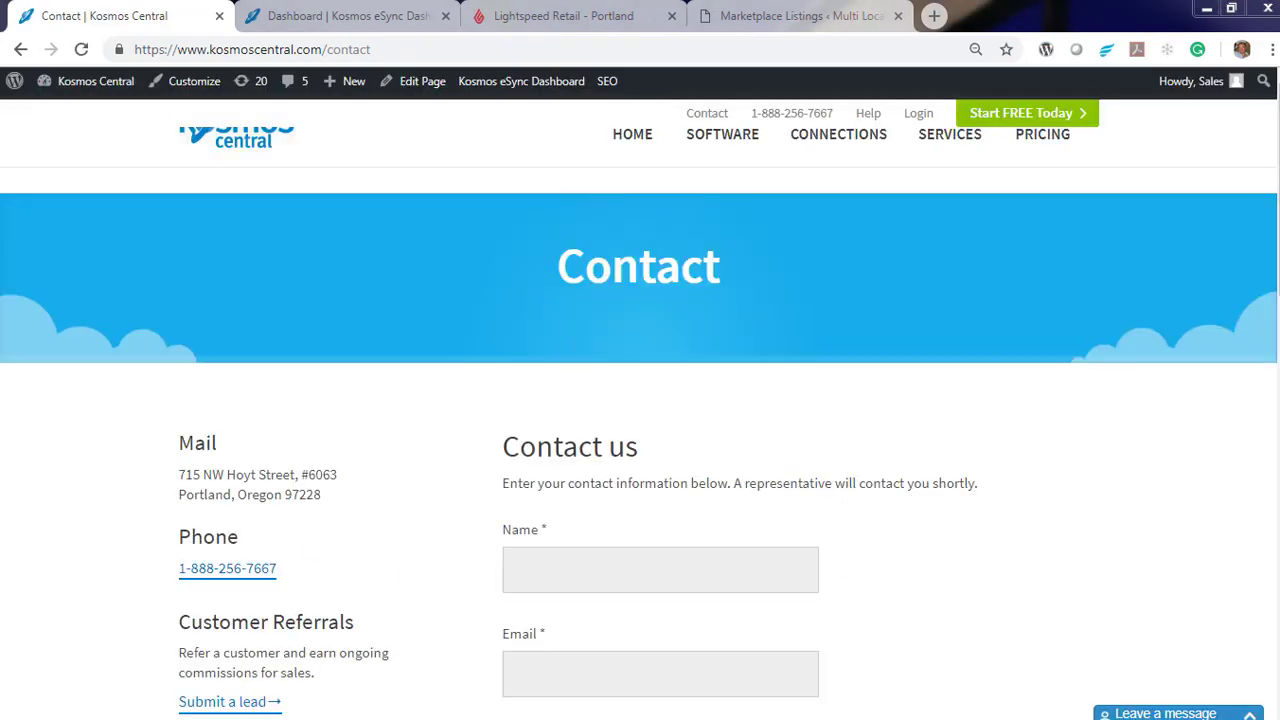
# Switch to Lightspeed Retail and open the Apple EarPods with Lightning Connector - White item from the inventory's quick-edit list.
pyautogui.hotkey('ctrl', 'Tab')
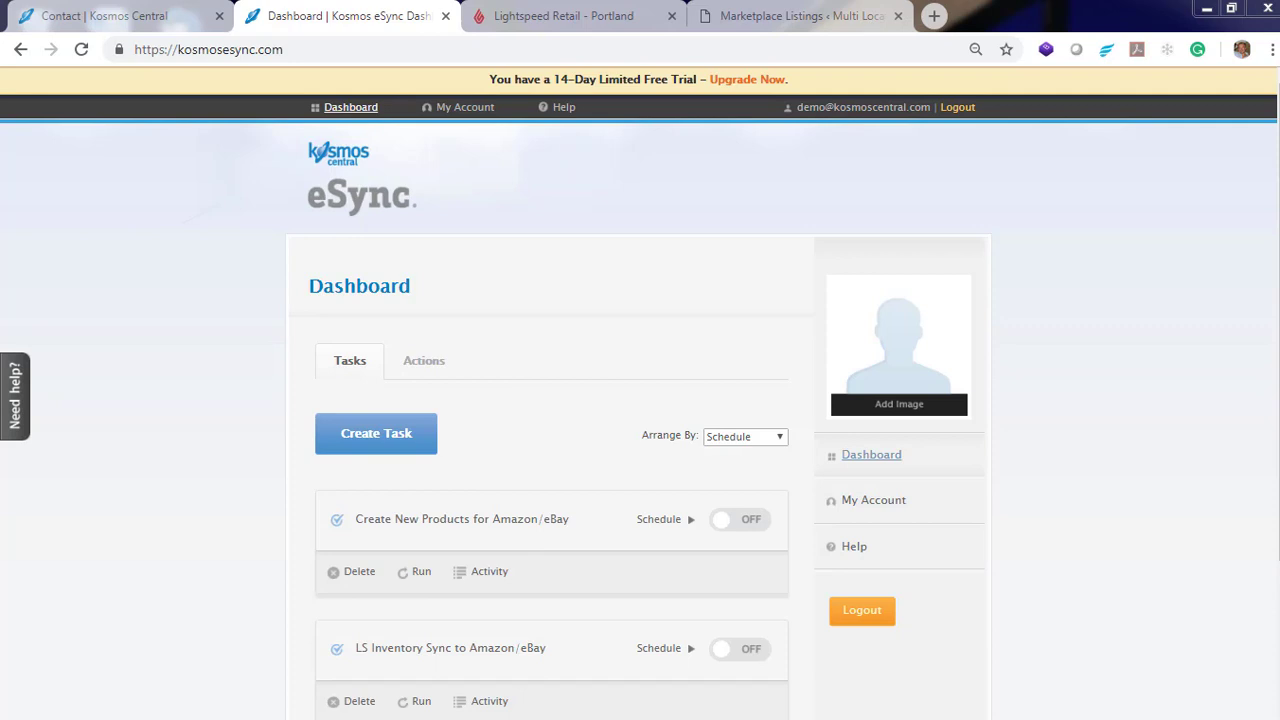
pyautogui.click(783, 17)
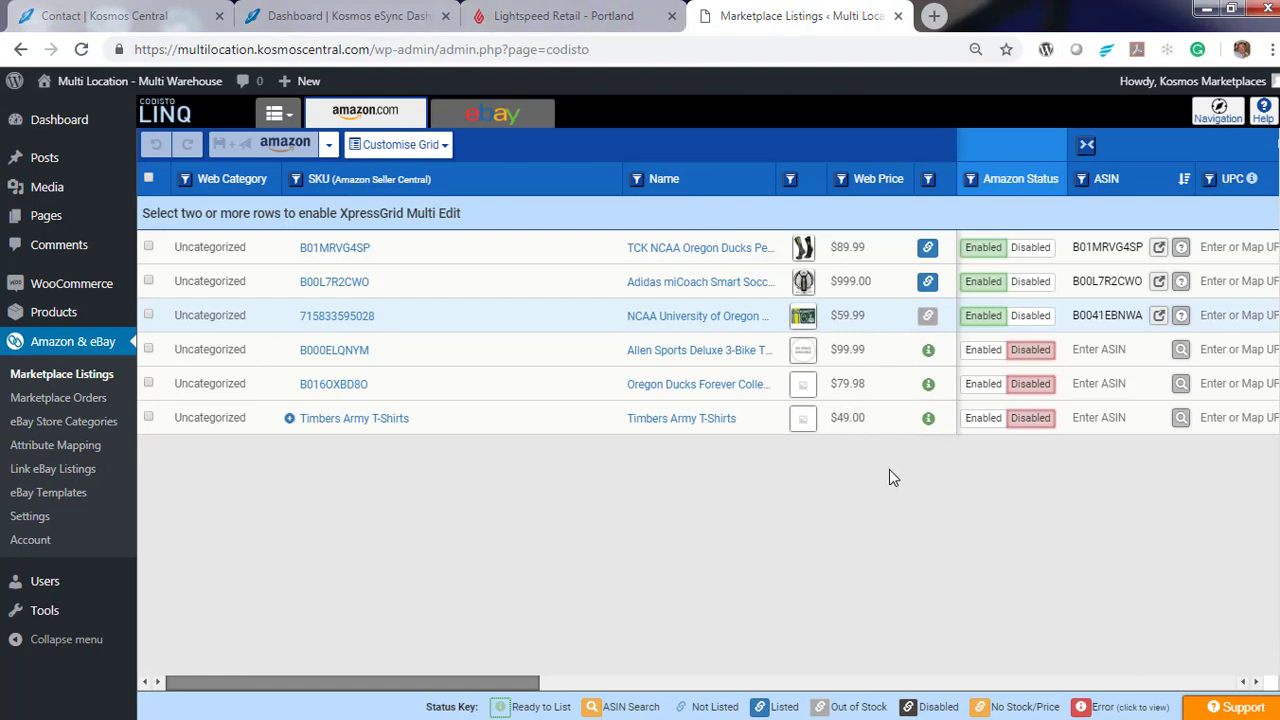
pyautogui.click(540, 16)
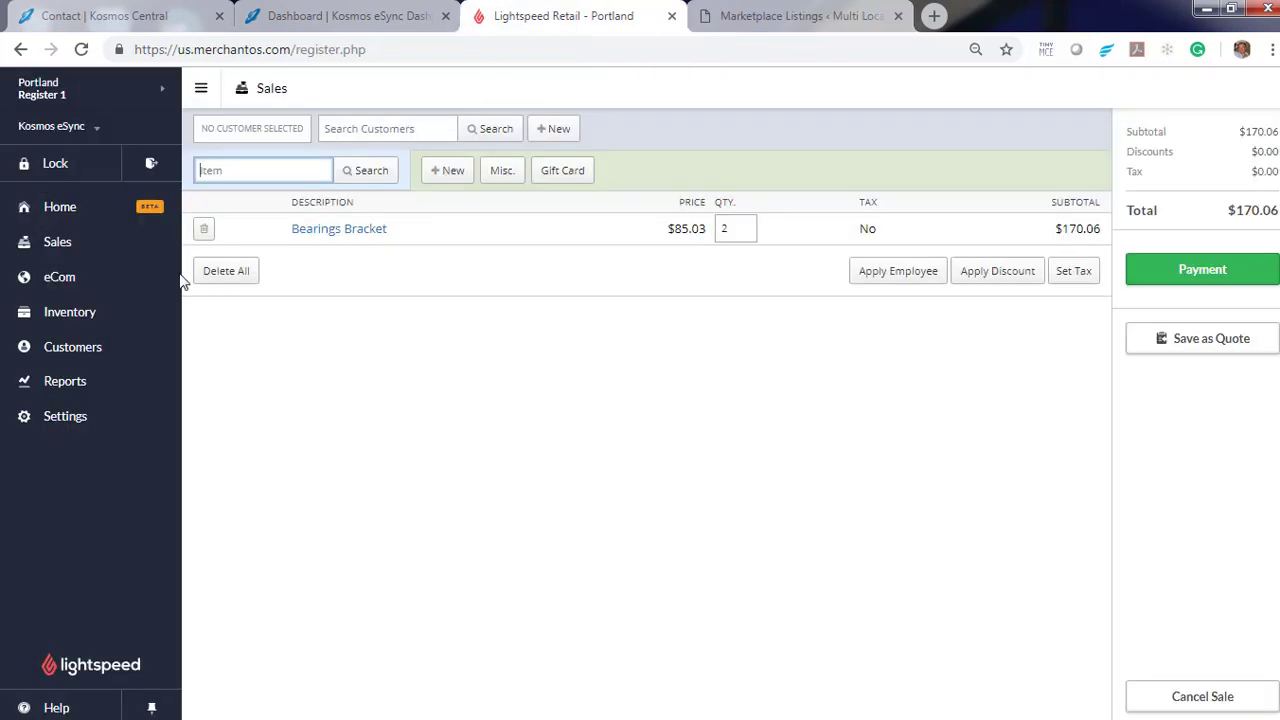
pyautogui.click(88, 313)
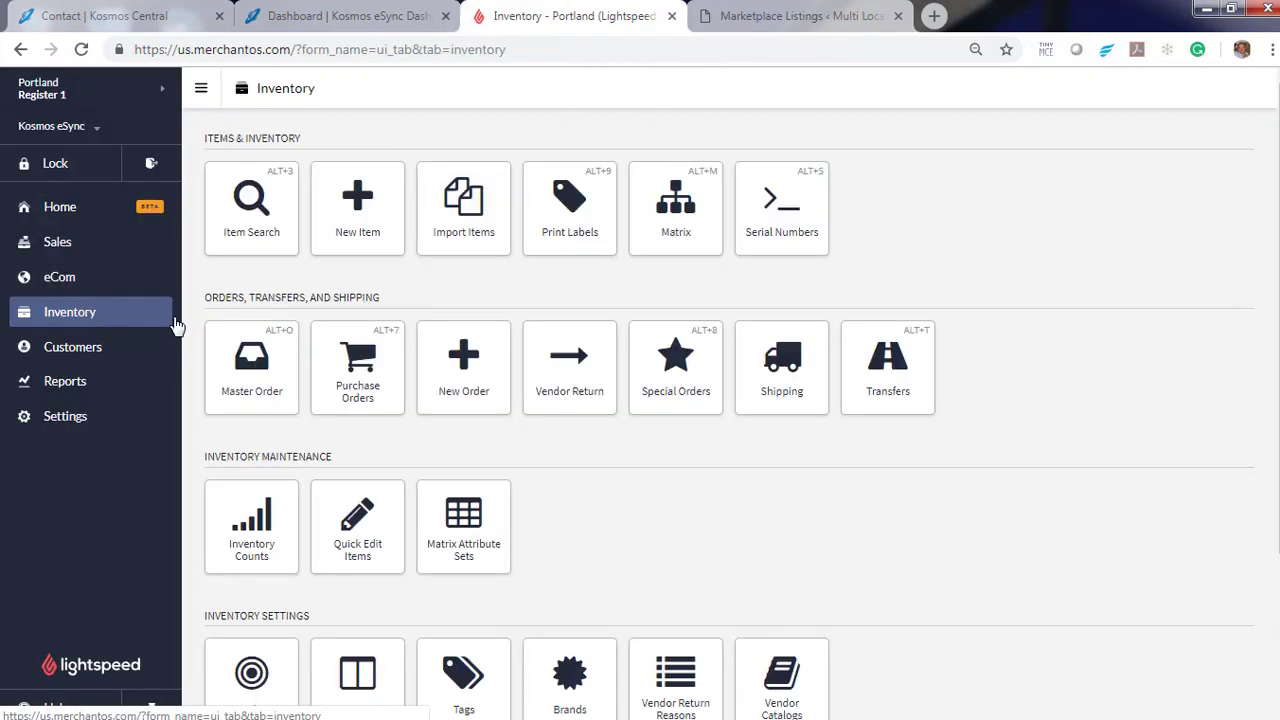
pyautogui.click(371, 528)
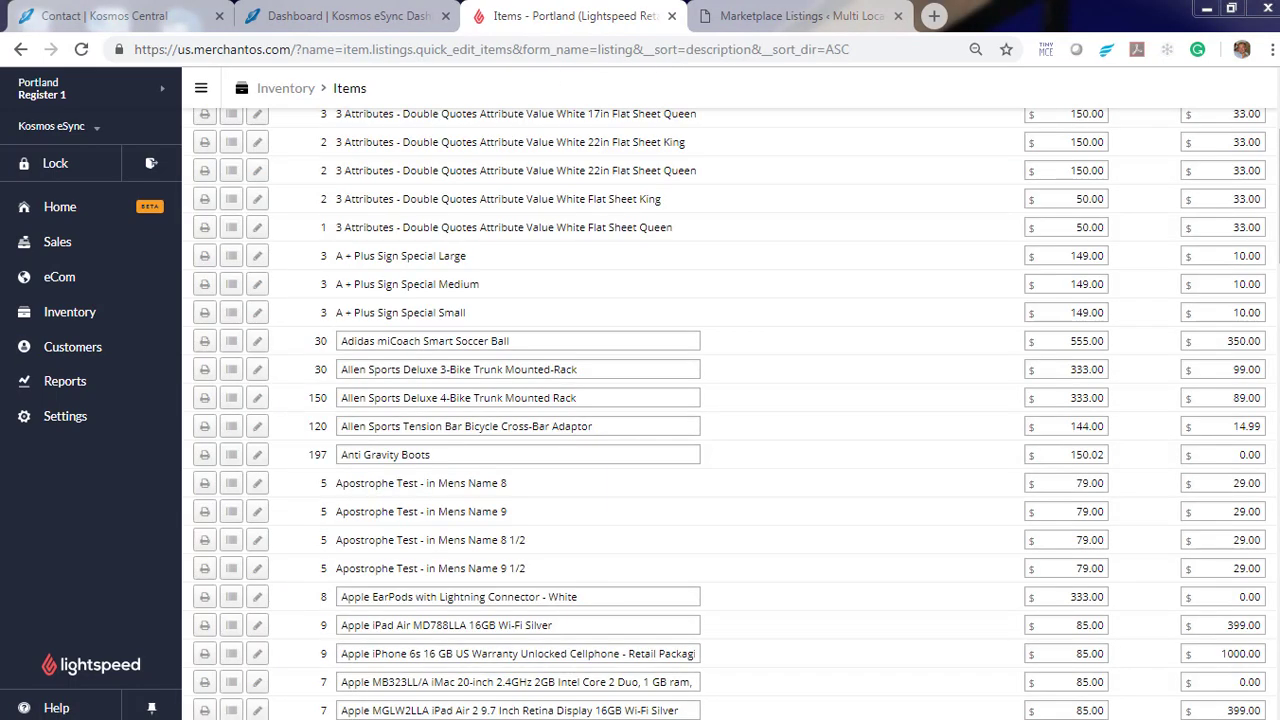
pyautogui.click(258, 597)
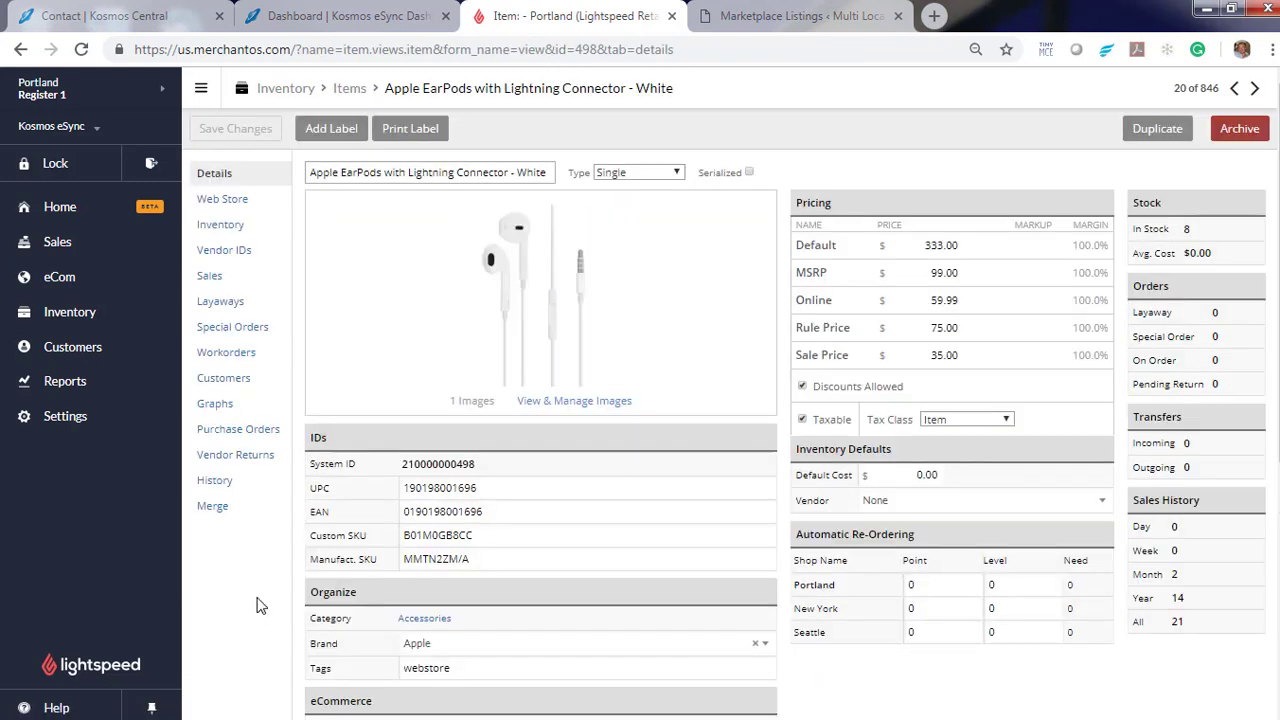
# Set the item's Online price to 49.99 and save the changes.
pyautogui.click(908, 305)
pyautogui.write('49.99')
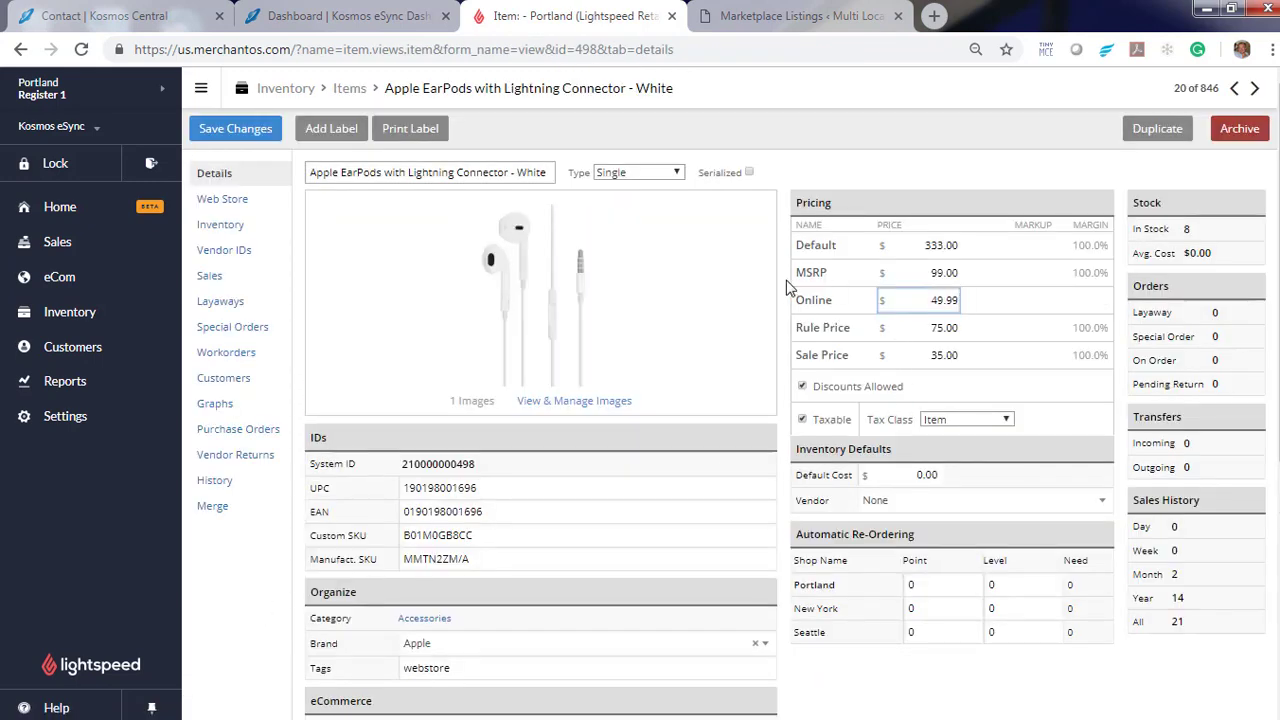
pyautogui.click(234, 130)
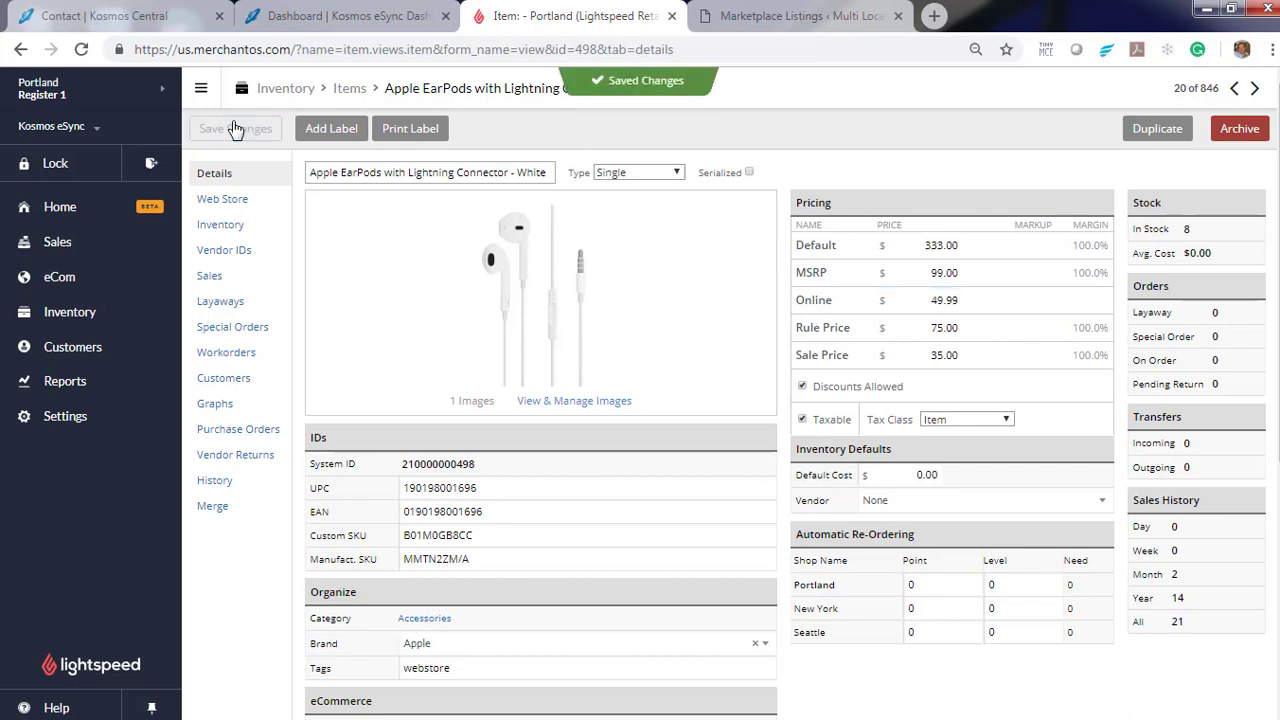
# Switch to eSync, run the Create New Products for Amazon/eBay task, and try to turn on its schedule.
pyautogui.click(365, 17)
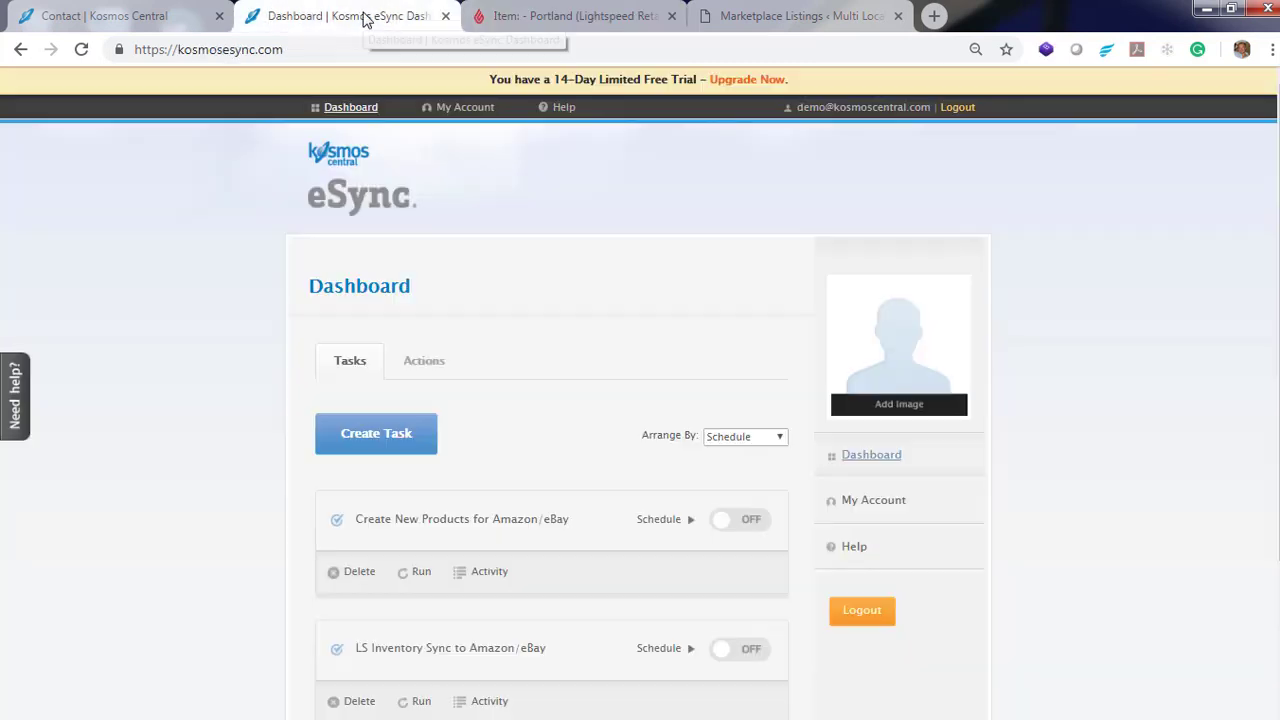
pyautogui.click(418, 576)
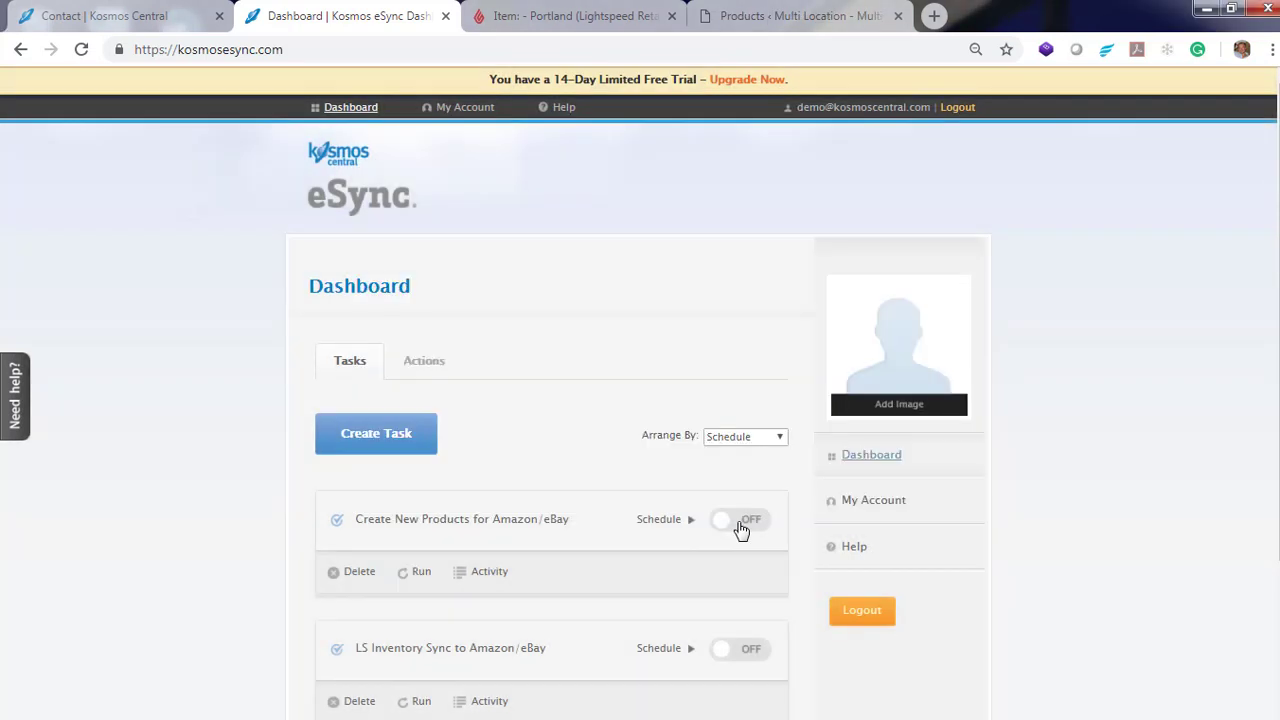
pyautogui.click(738, 521)
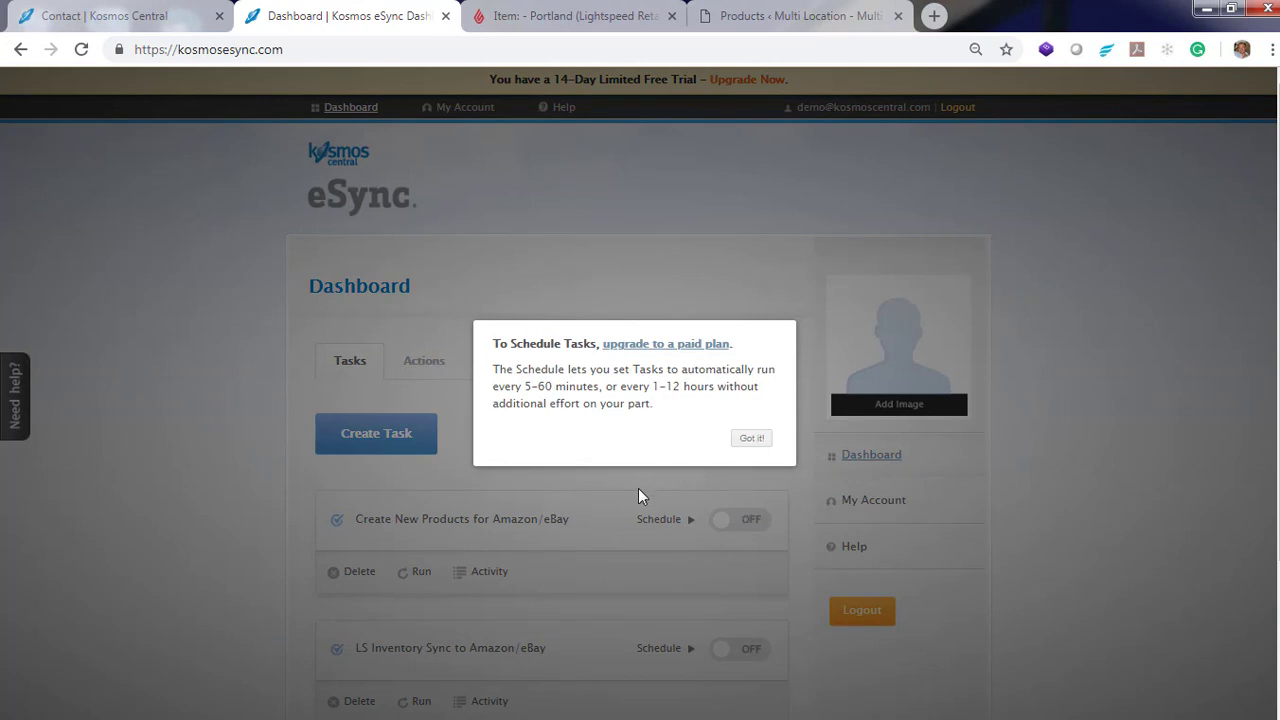
pyautogui.click(751, 438)
# Switch to the WordPress marketplace listings, refresh the Amazon grid, and copy the Apple EarPods product's SKU, B01M0GB8CC.
pyautogui.hotkey('ctrl', '4')
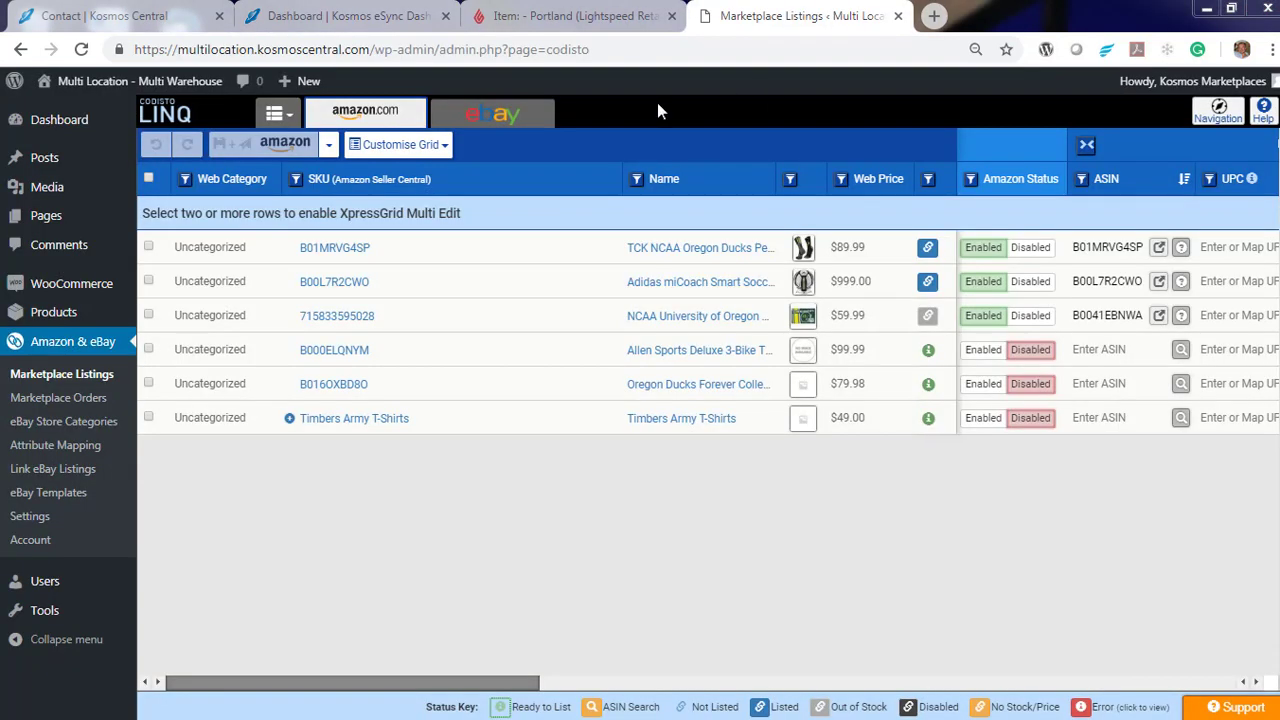
pyautogui.click(84, 52)
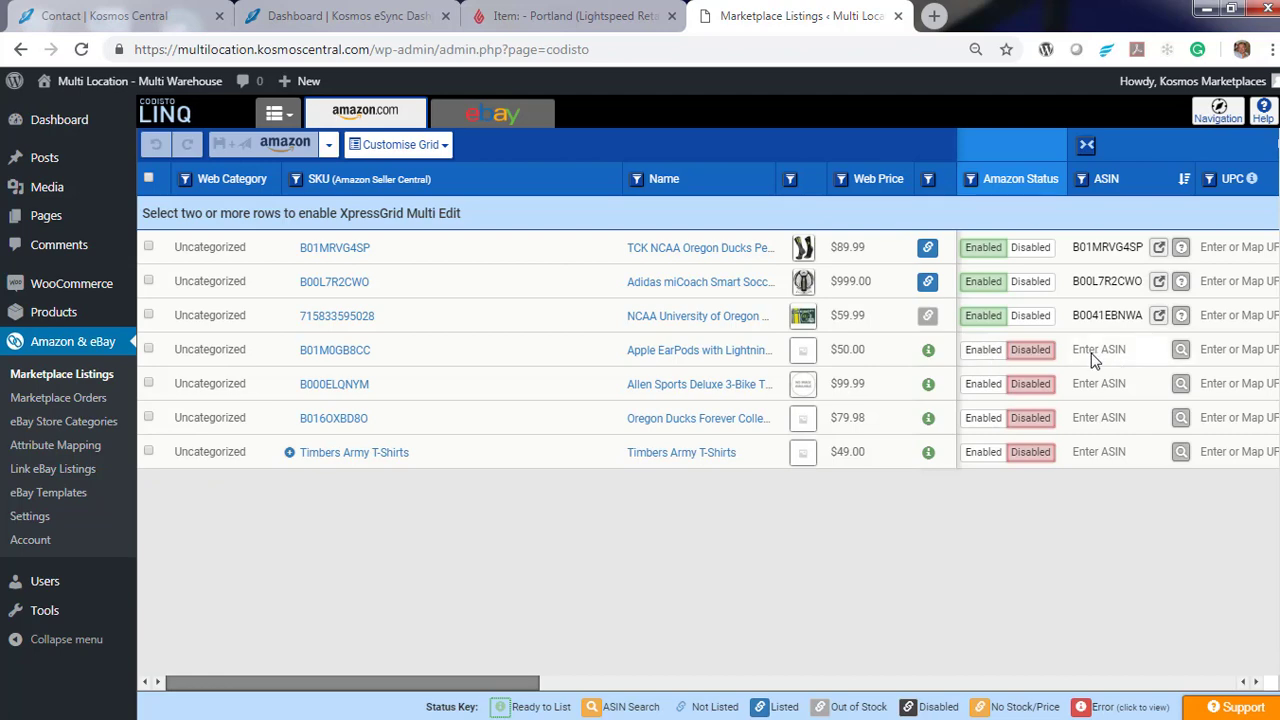
pyautogui.moveTo(400, 358); pyautogui.dragTo(290, 358)
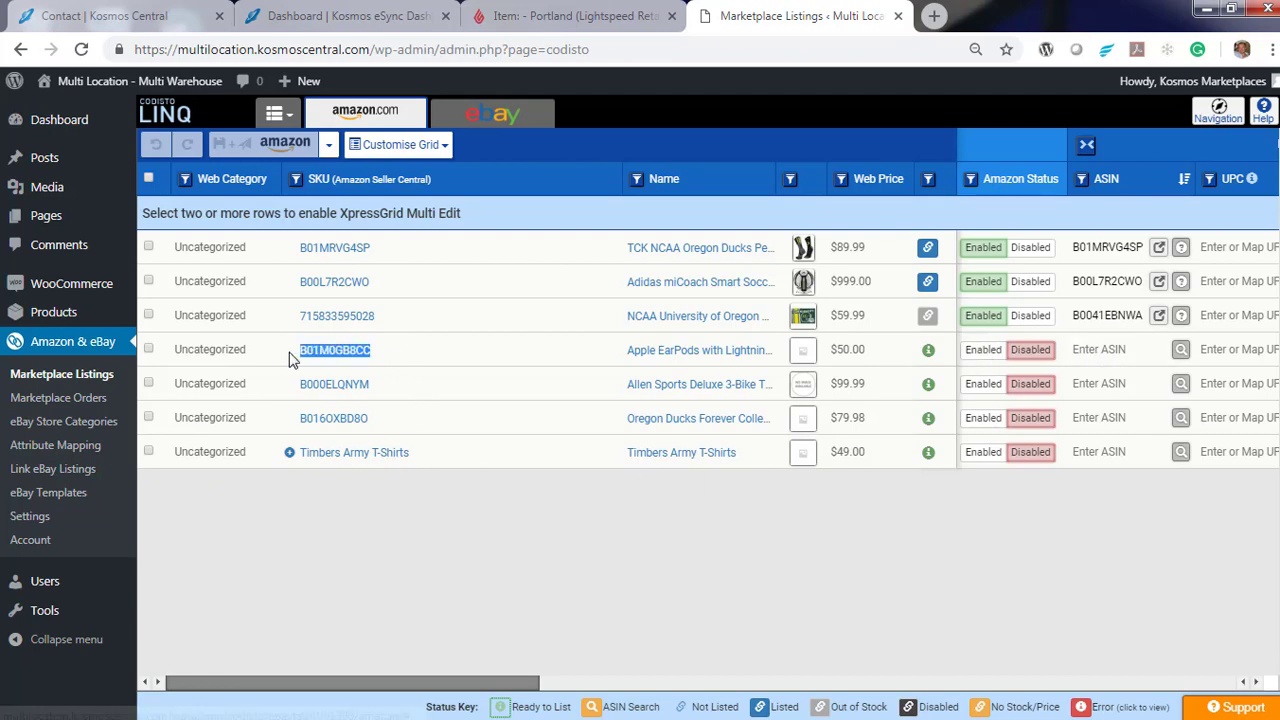
pyautogui.rightClick(323, 352)
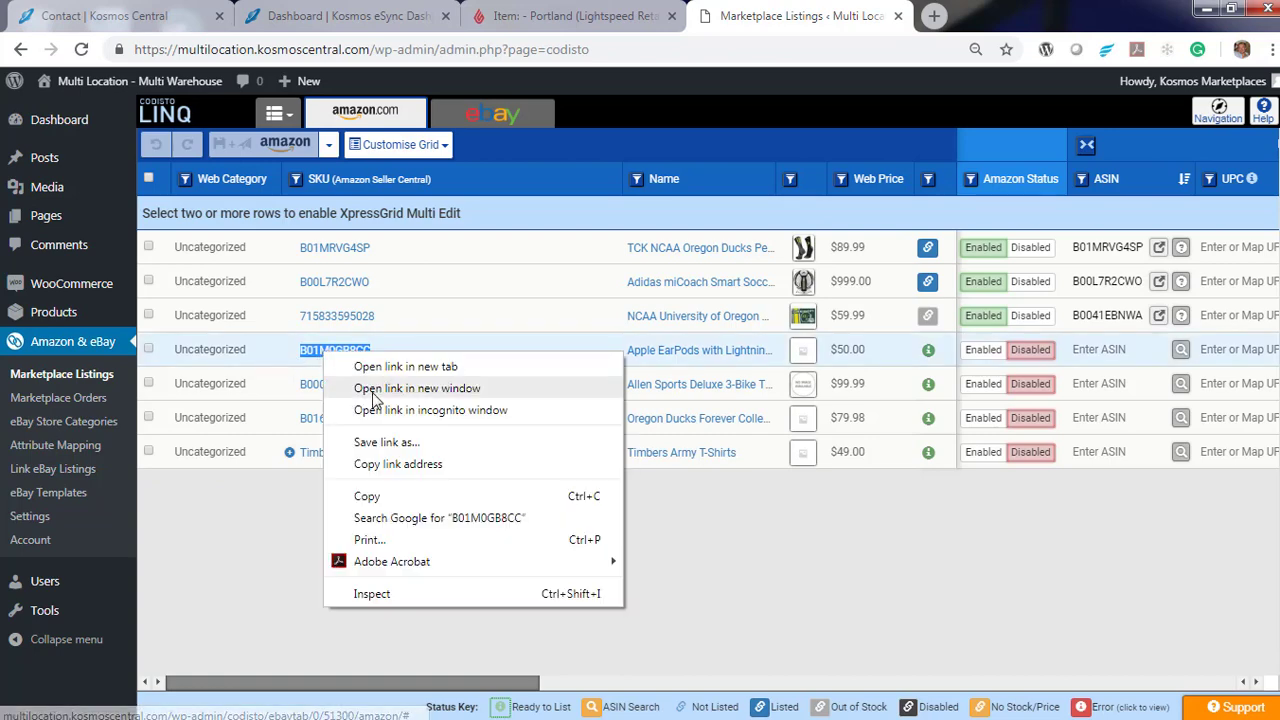
pyautogui.click(366, 496)
# Look up Amazon matches for the Apple EarPods product and set its ASIN to B01M0GB8CC.
pyautogui.click(1080, 352)
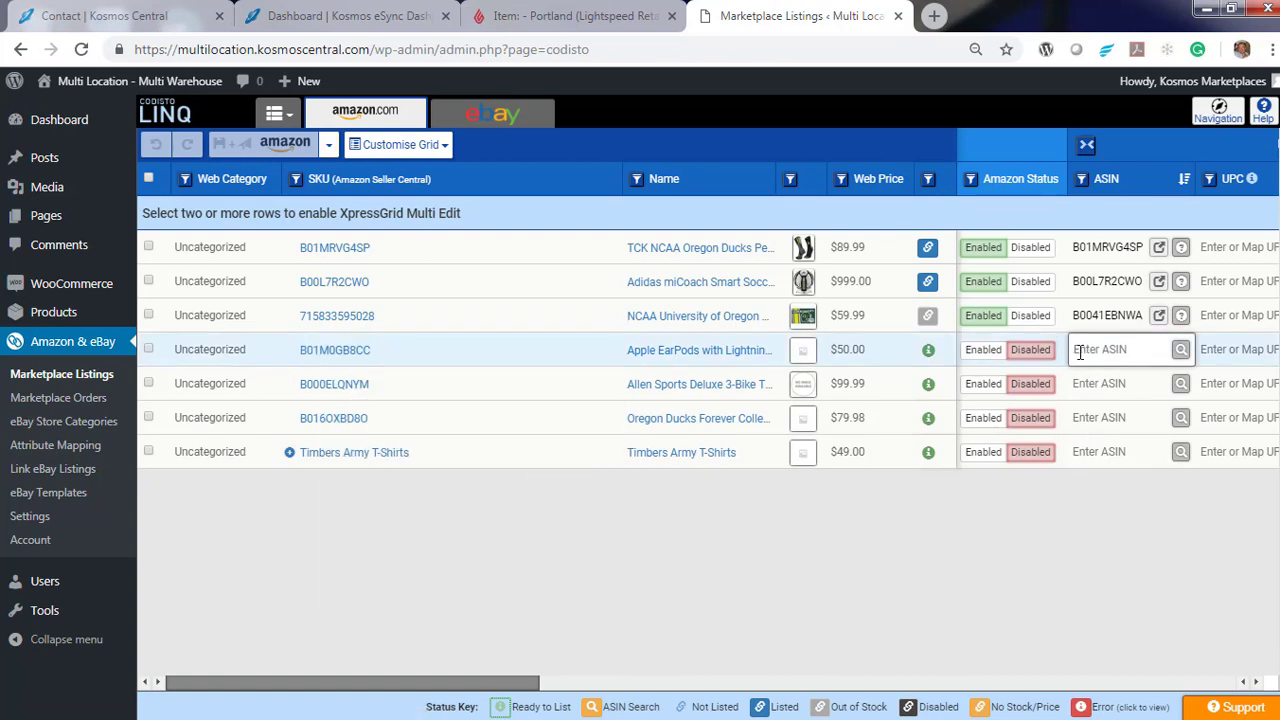
pyautogui.click(1181, 350)
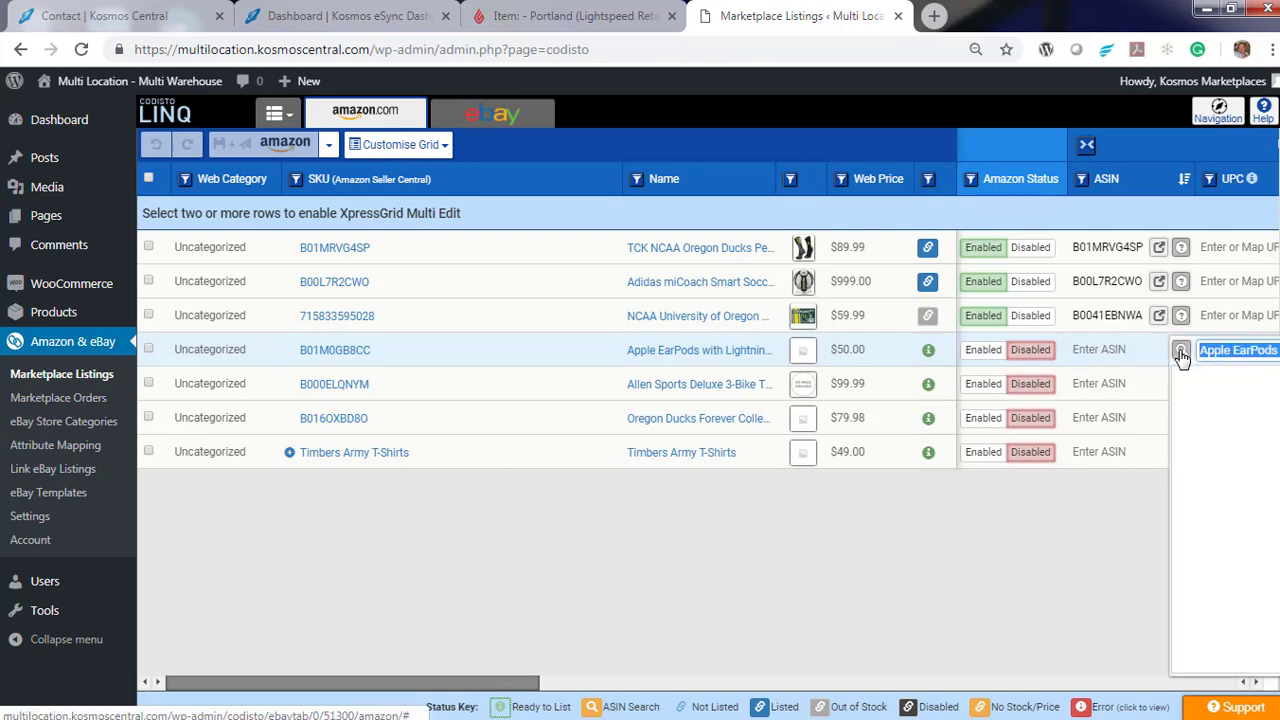
pyautogui.moveTo(497, 684); pyautogui.dragTo(605, 686)
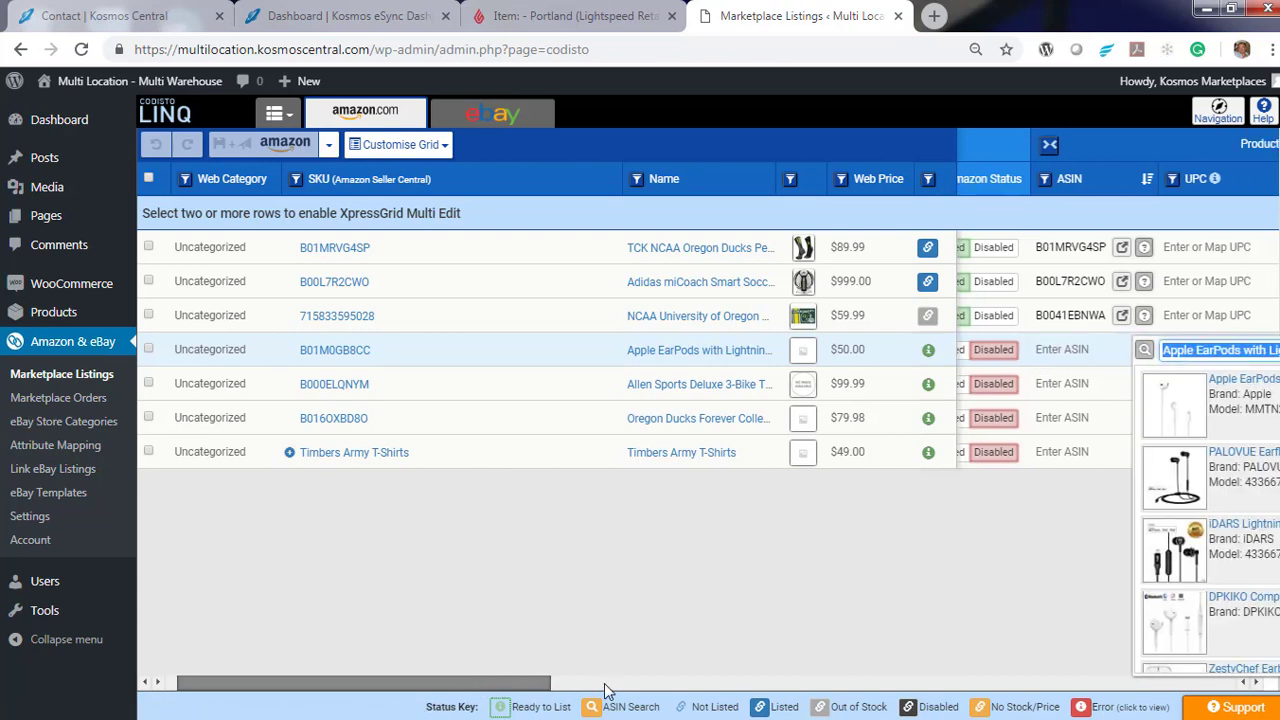
pyautogui.moveTo(1171, 438); pyautogui.dragTo(1173, 607)
pyautogui.click(1182, 347)
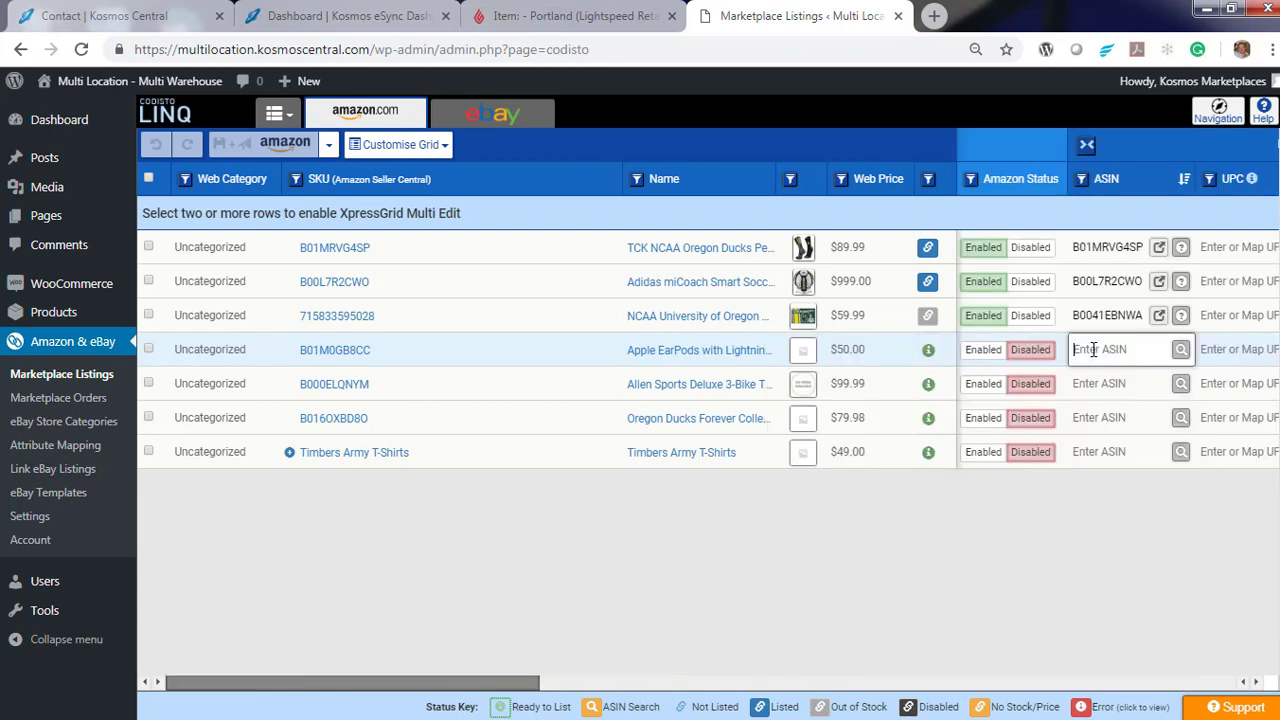
pyautogui.hotkey('ctrl', 'v')
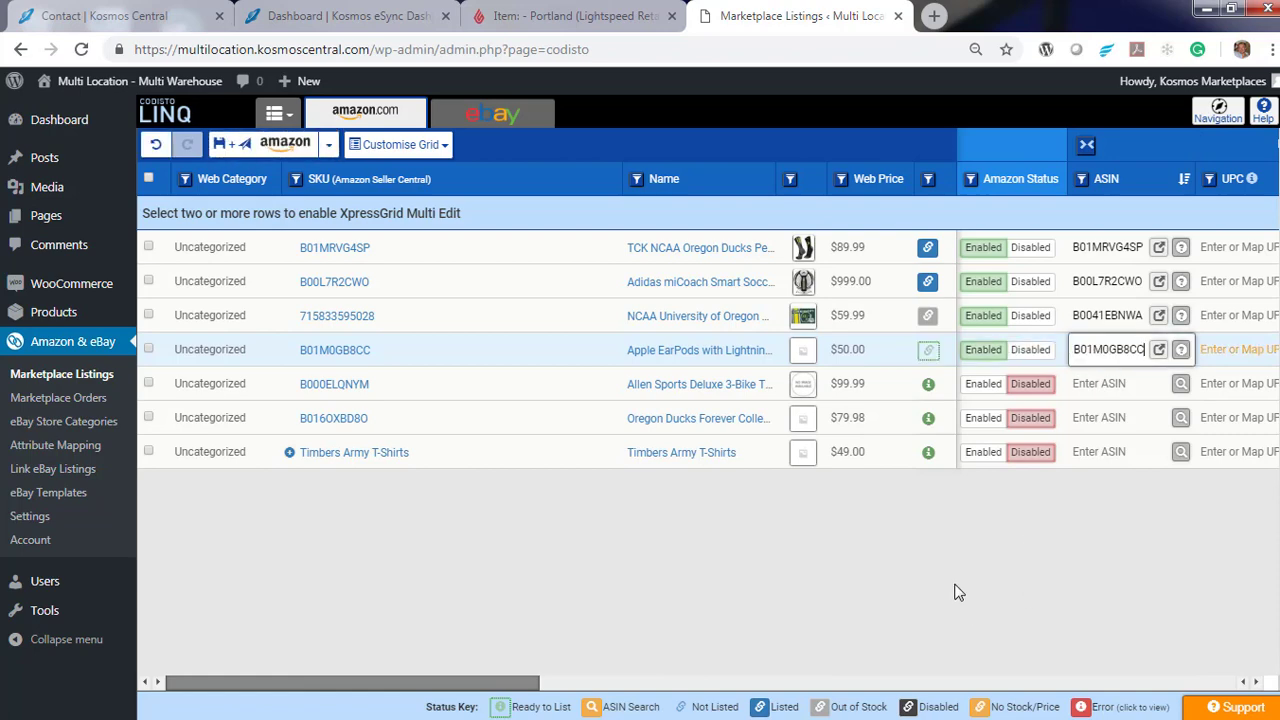
# Save the Apple EarPods changes and publish the listing to Amazon.
pyautogui.click(222, 146)
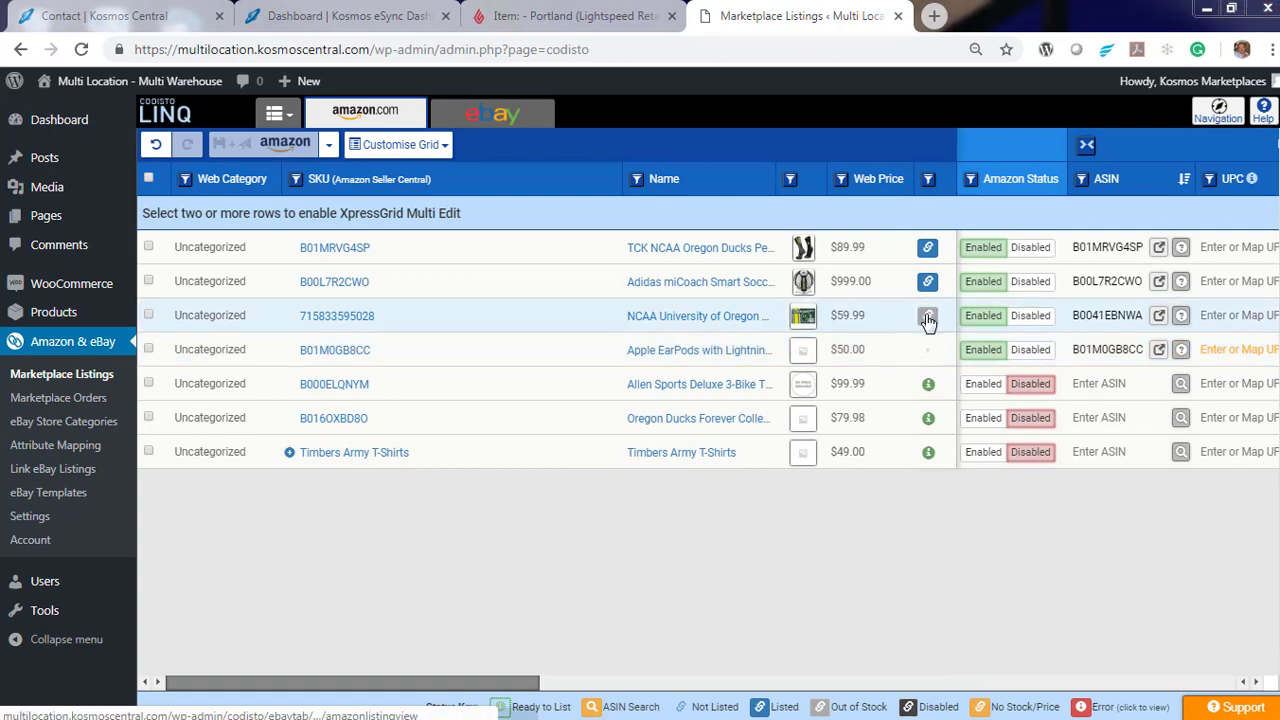
pyautogui.moveTo(929, 320)
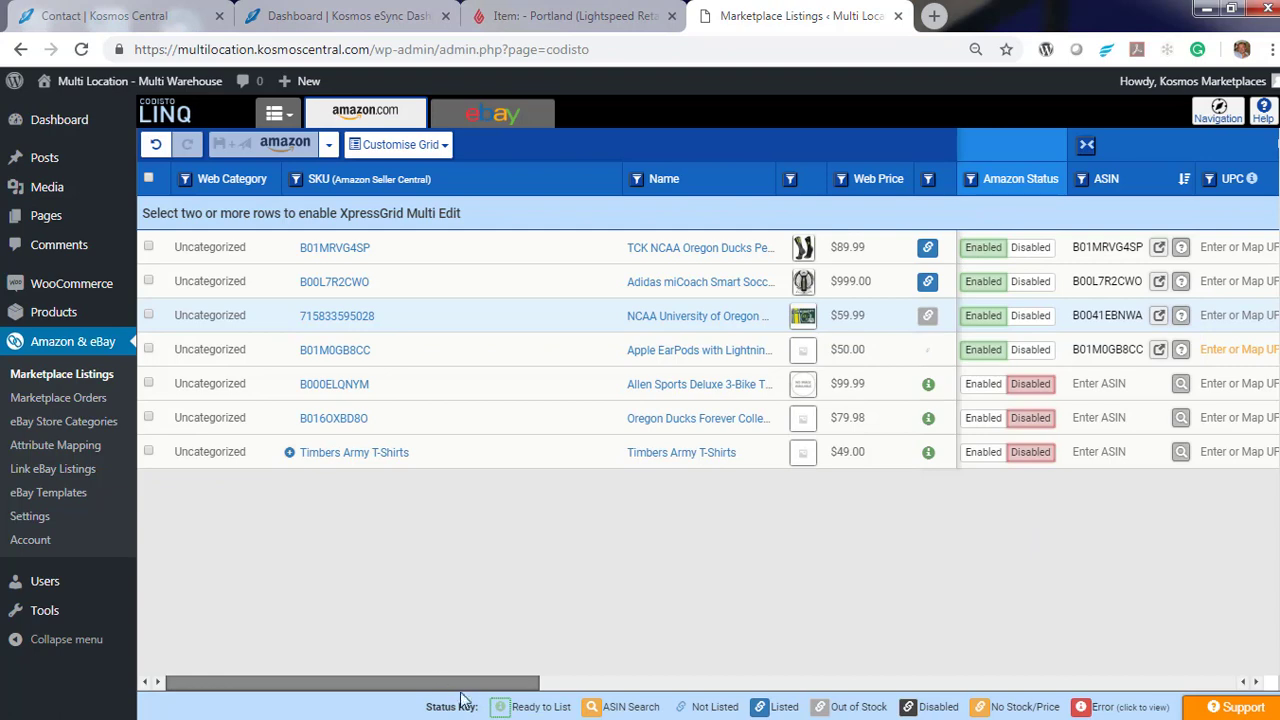
# Review the Amazon grid's title, quantity and category columns, and check the Adidas miCoach Smart Soccer Ball's live Amazon page.
pyautogui.hscroll(1, 558, 700)
pyautogui.hscroll(8, 558, 700)
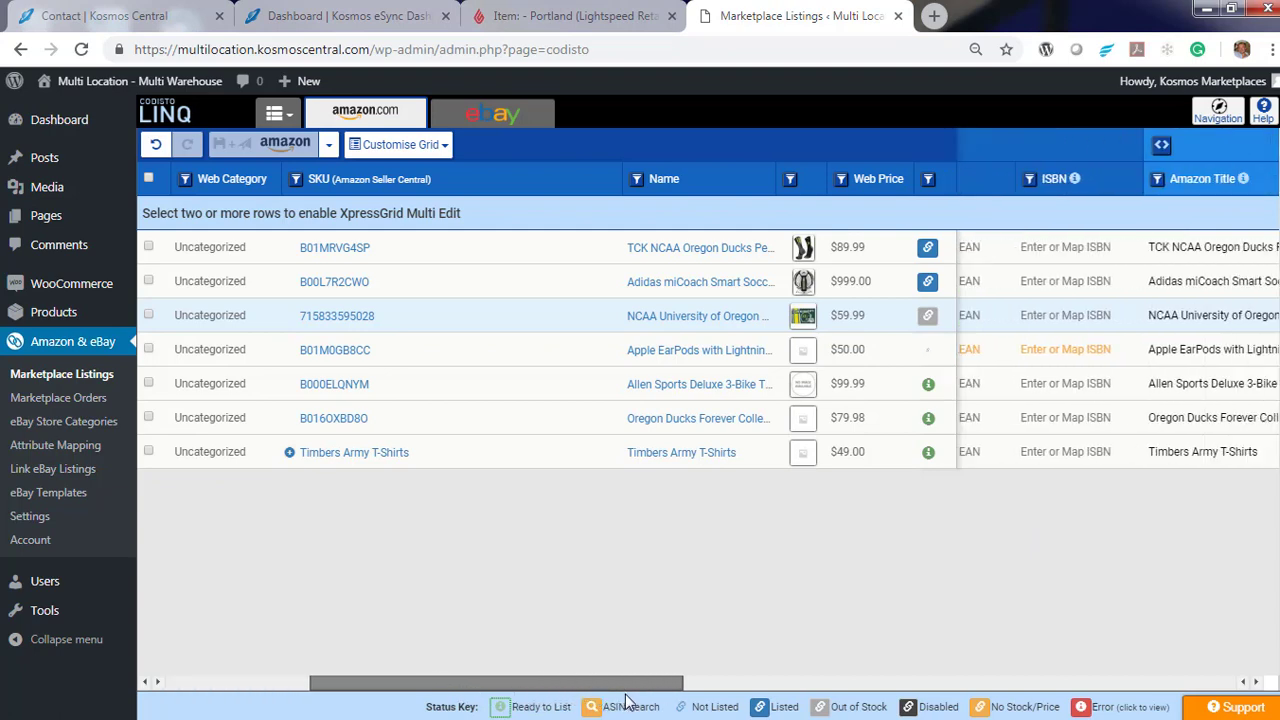
pyautogui.hscroll(3, 738, 707)
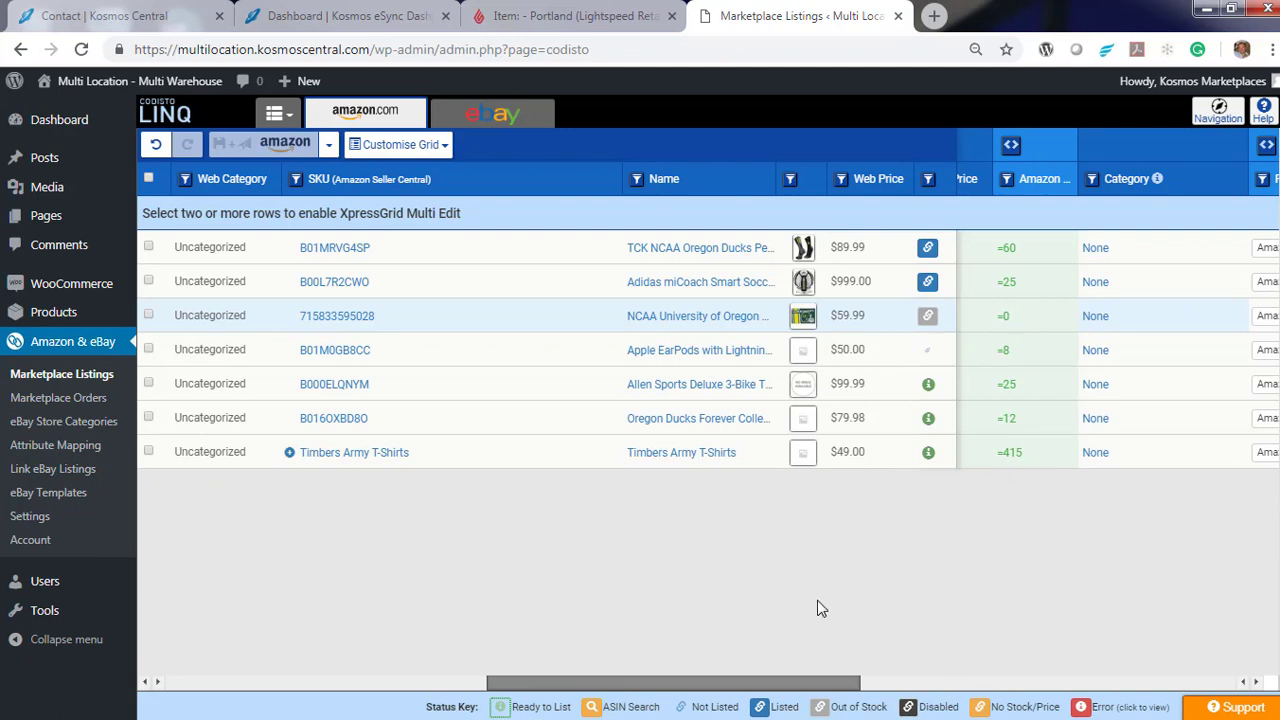
pyautogui.click(929, 284)
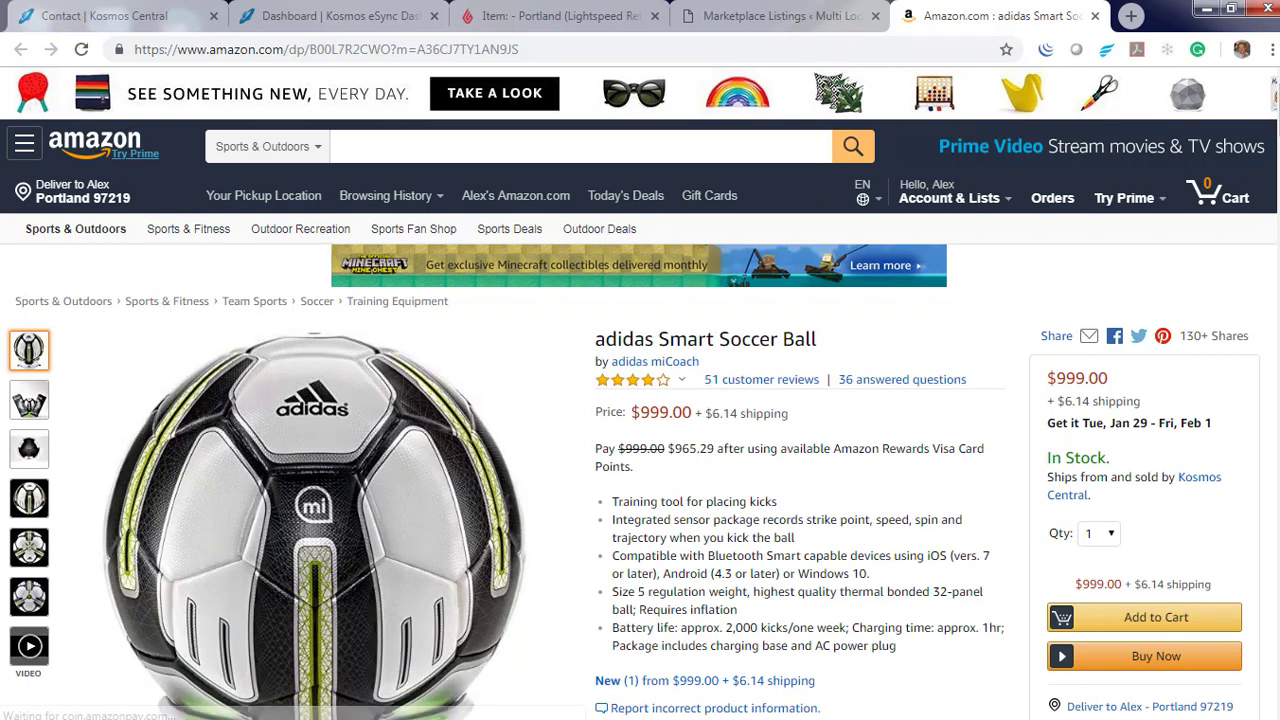
pyautogui.hotkey('ctrl', 'shift', 'Tab')
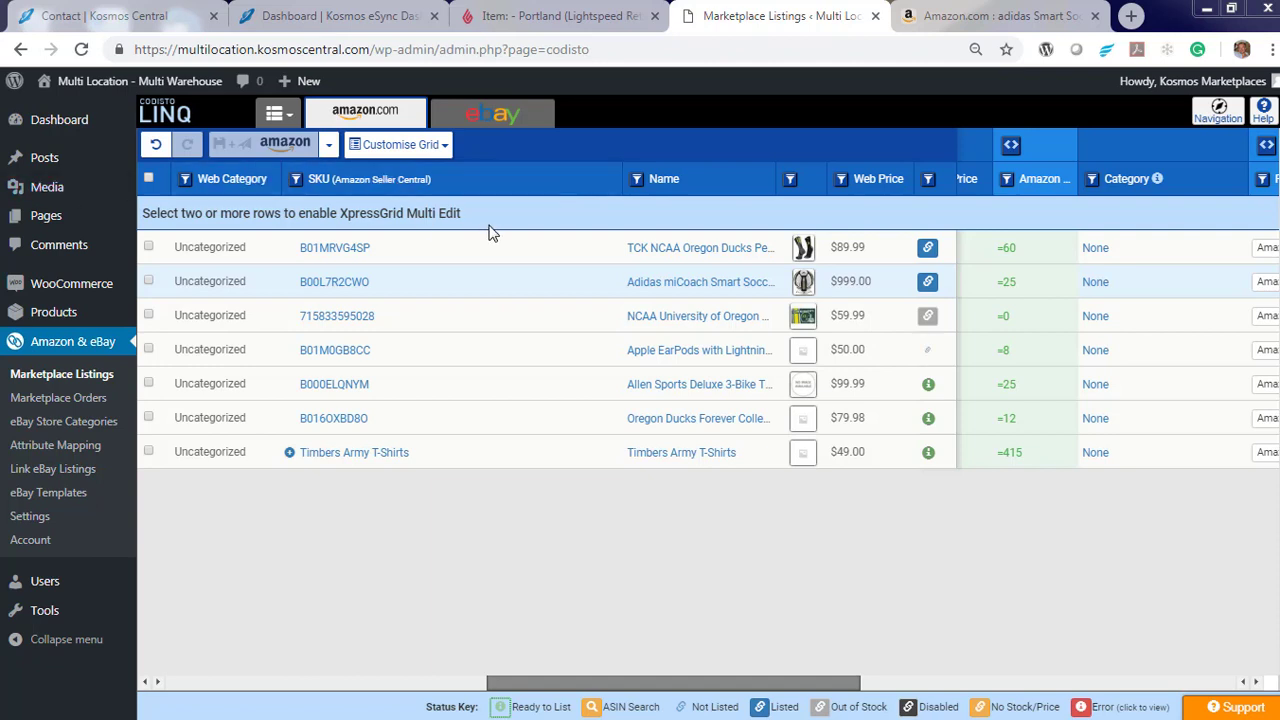
# In the eBay grid, enable and publish the Apple EarPods listing, and do the same for the NCAA University of Oregon Ducks Starter Mat.
pyautogui.click(490, 116)
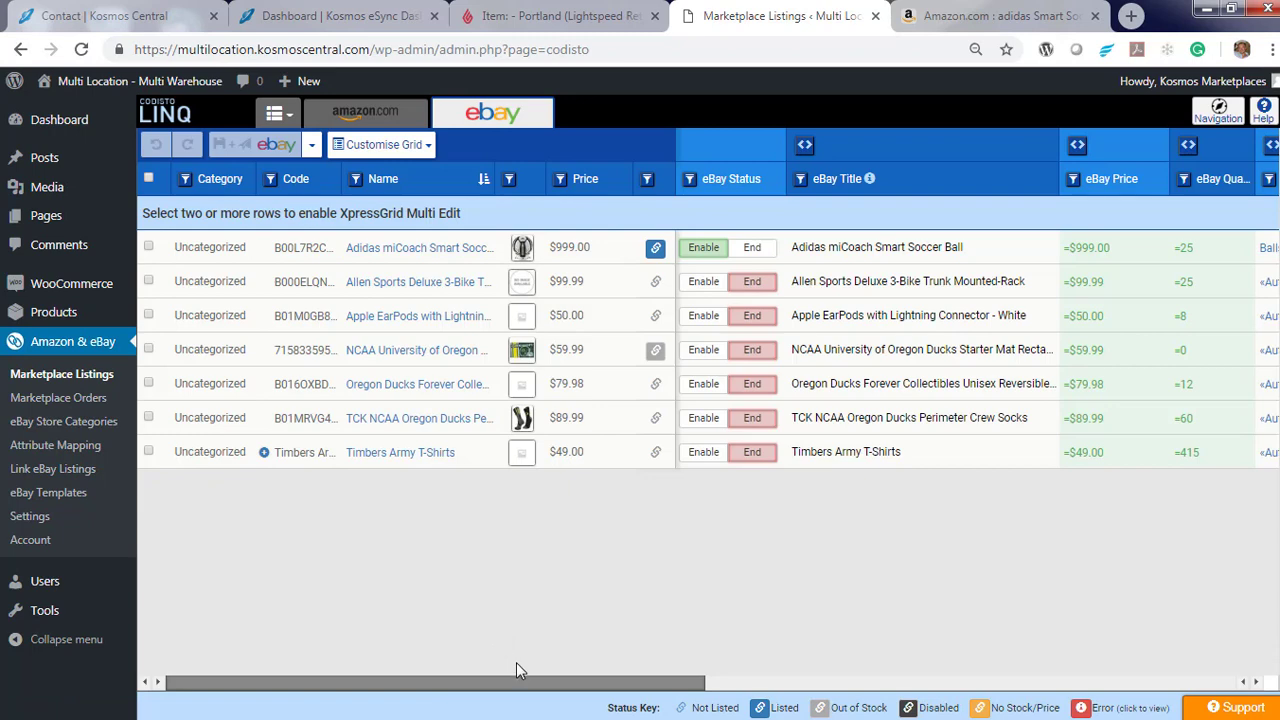
pyautogui.click(703, 316)
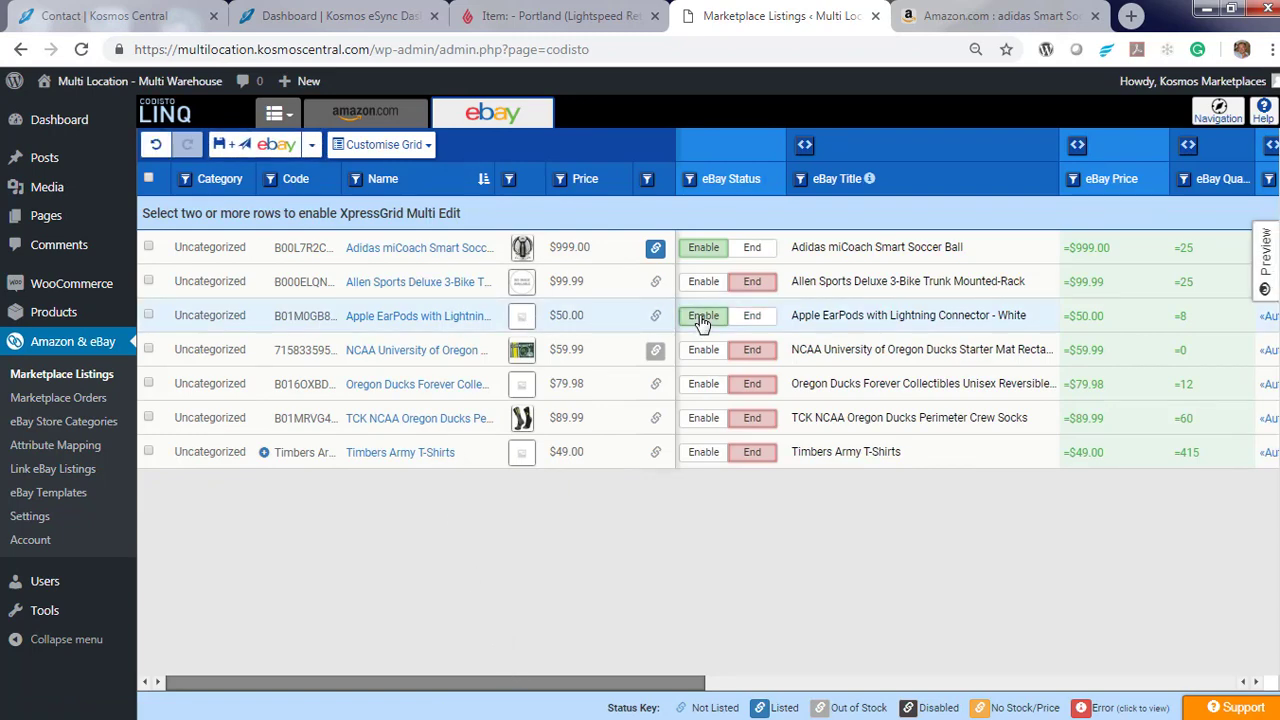
pyautogui.click(220, 150)
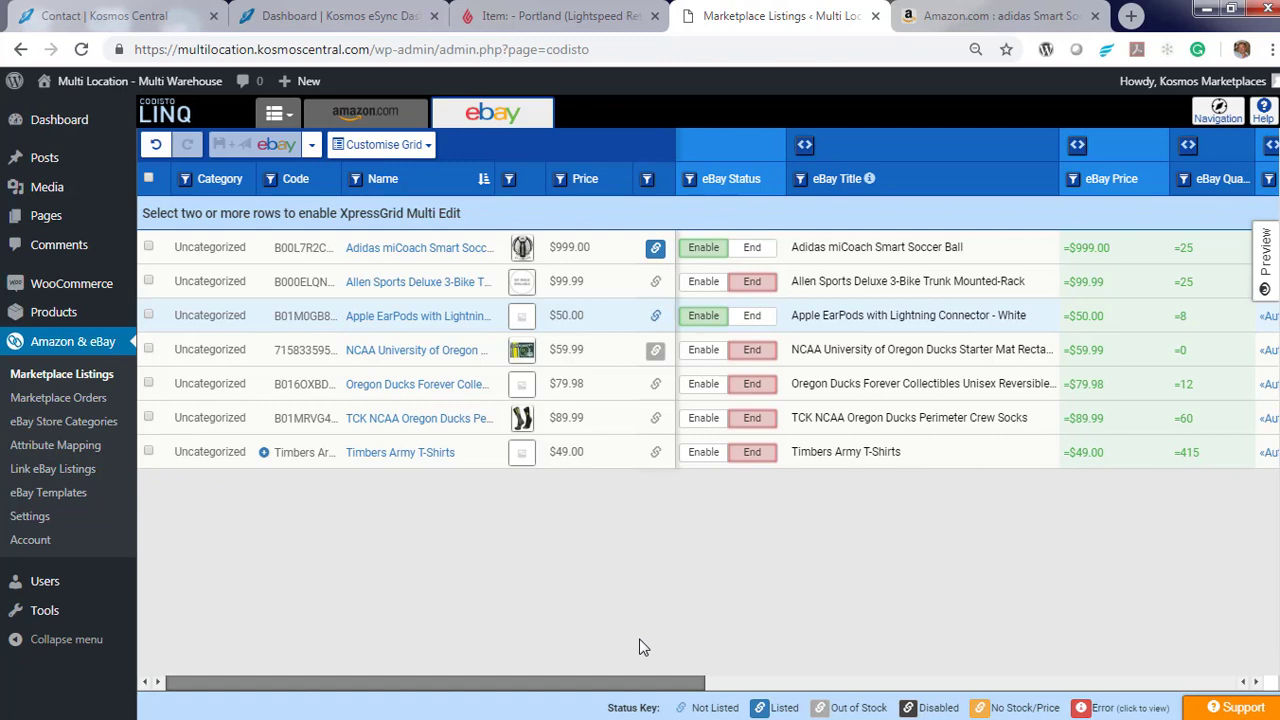
pyautogui.click(703, 349)
pyautogui.click(240, 144)
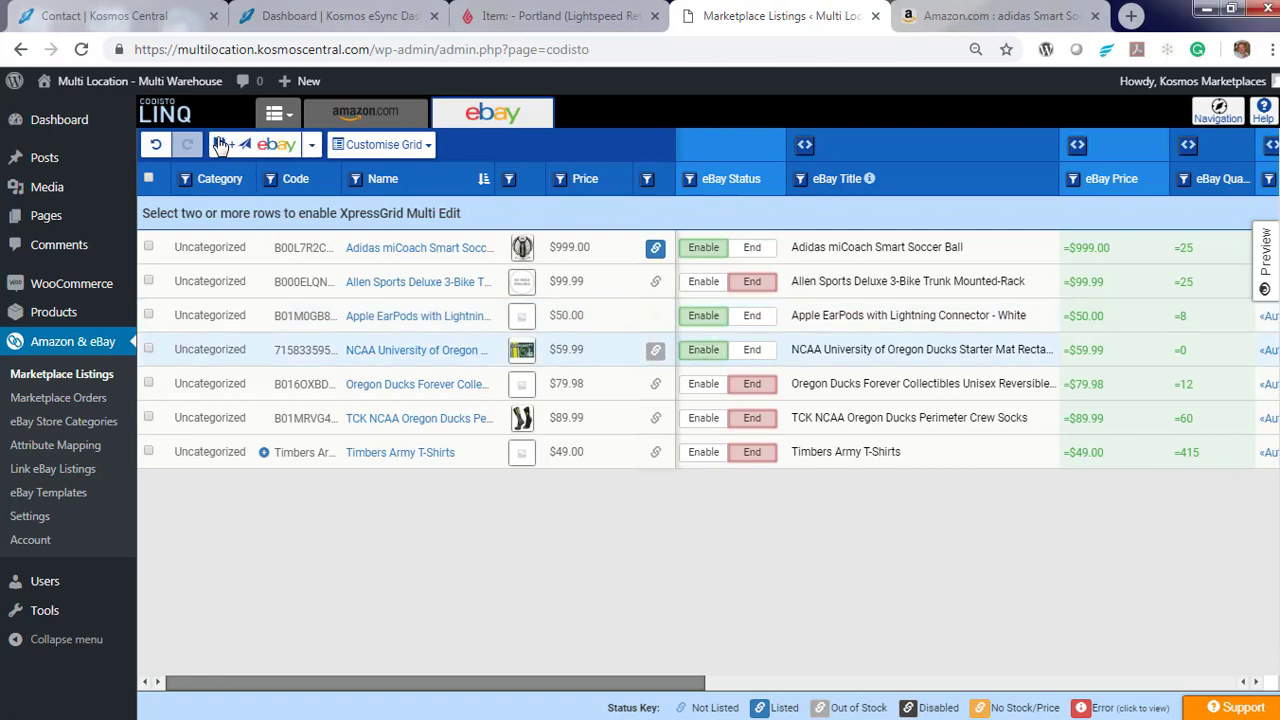